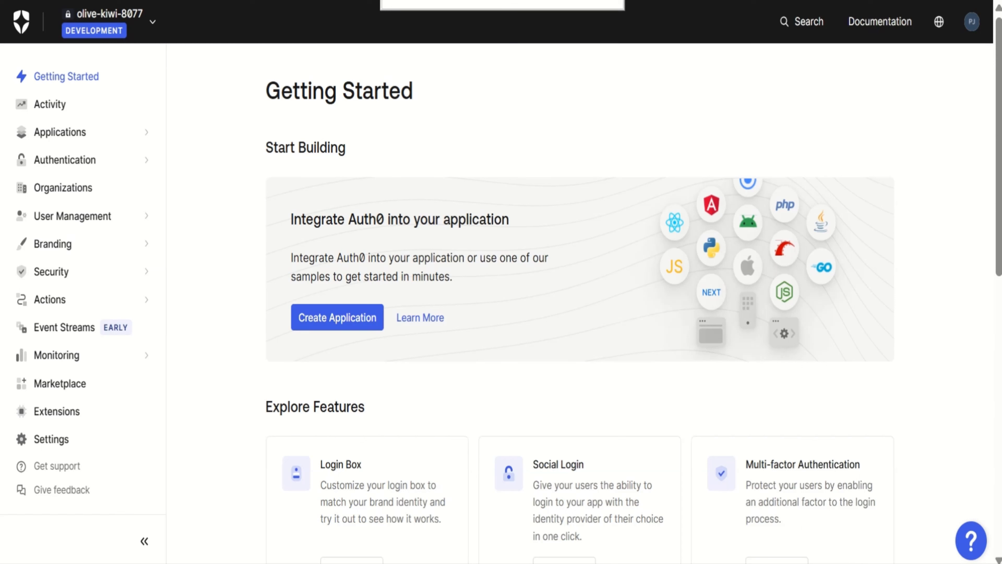
# Start a new database connection under Authentication and name it custom-database
pyautogui.click(91, 168)
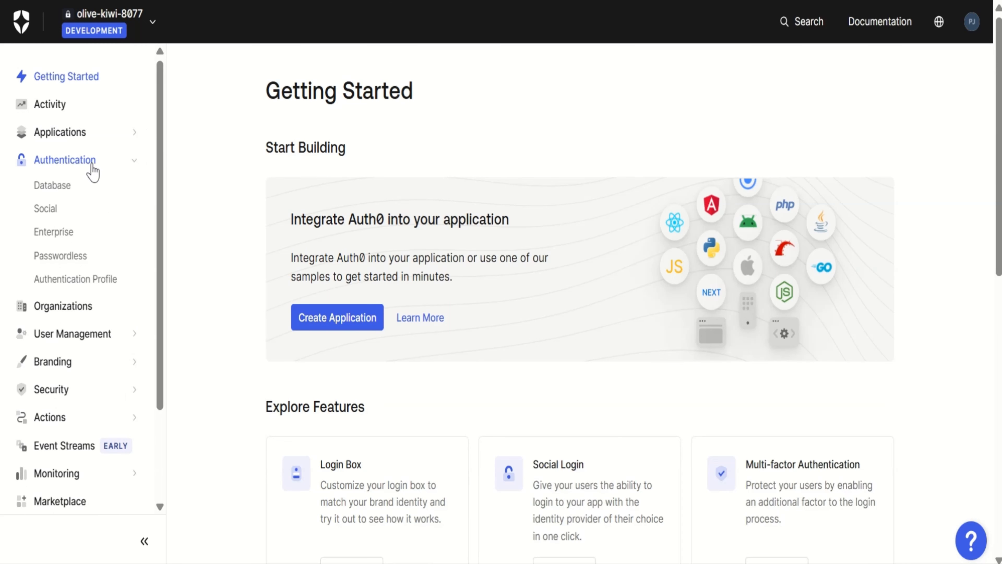
pyautogui.click(52, 192)
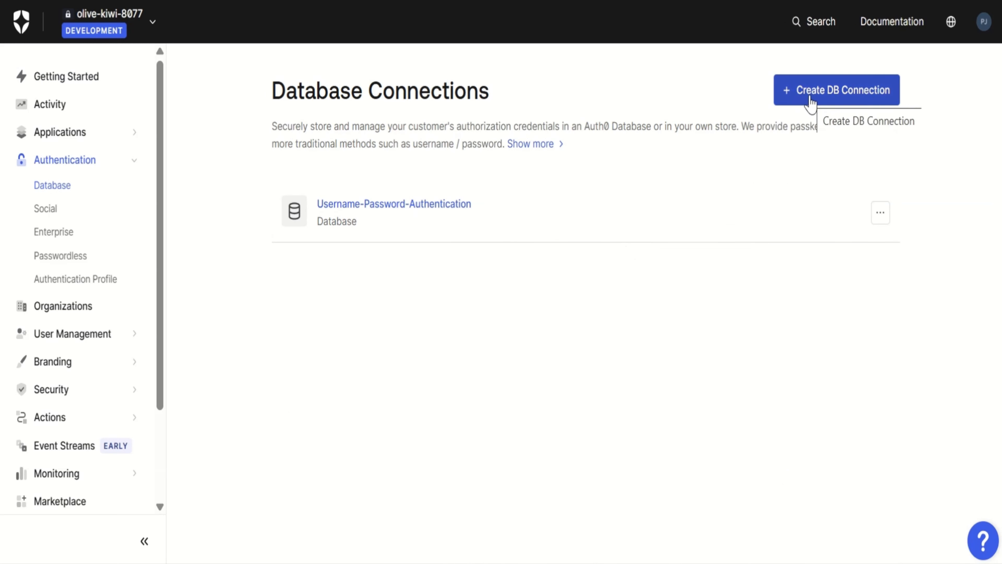
pyautogui.click(811, 103)
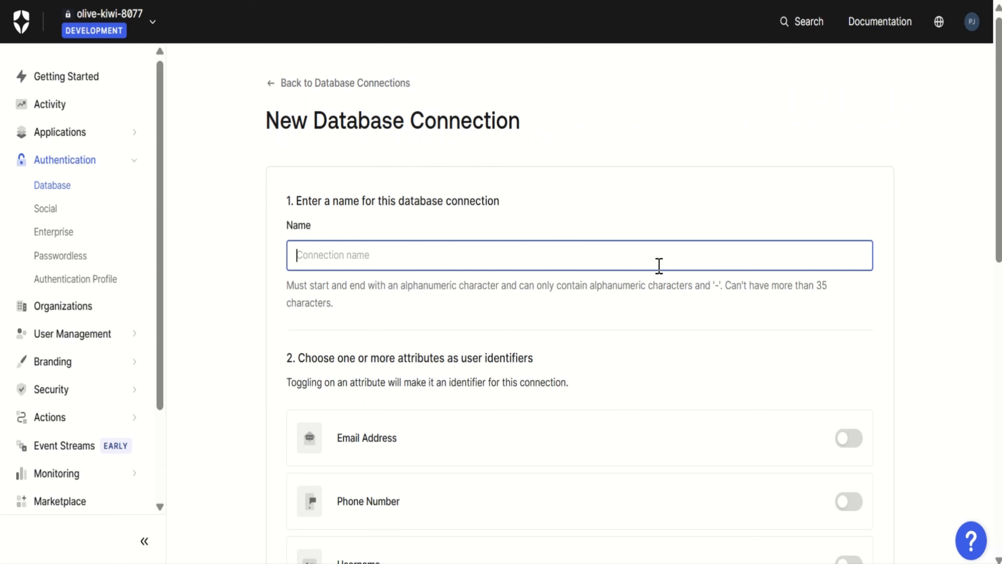
pyautogui.write('custom-database')
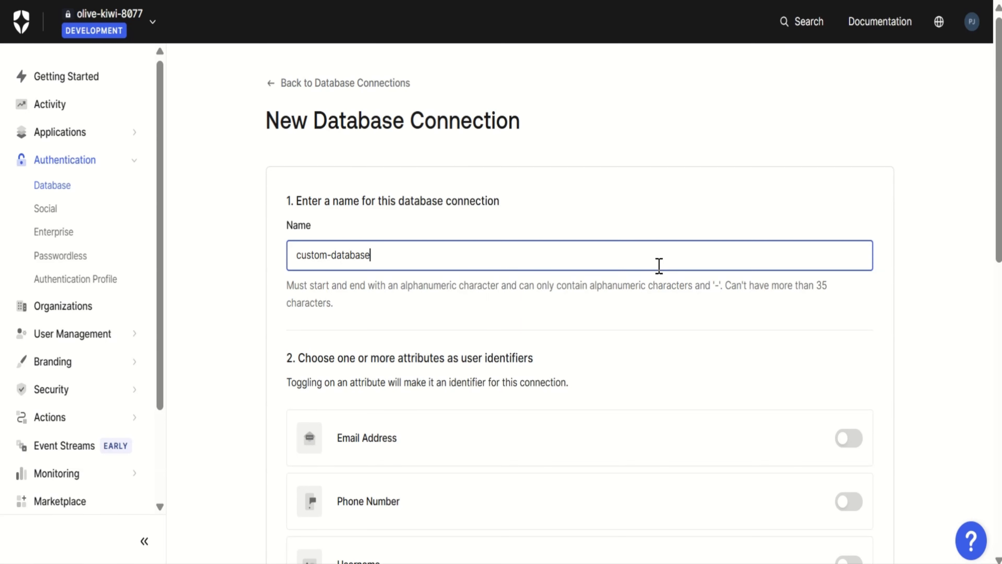
# Enable Email Address as user identifier, turn on Use my own database, and create the connection
pyautogui.scroll(-3, 737, 399)
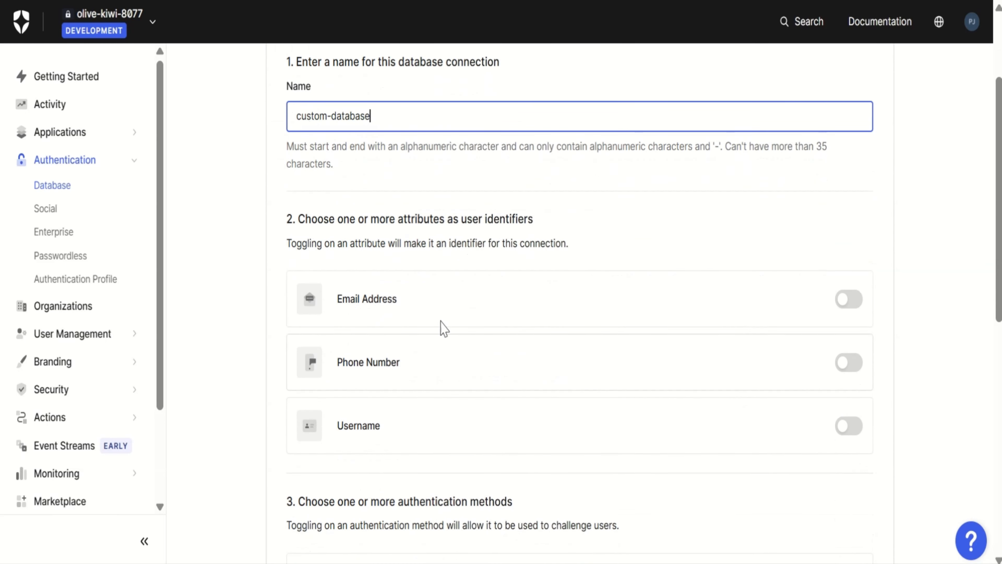
pyautogui.click(848, 303)
pyautogui.scroll(-4, 848, 303)
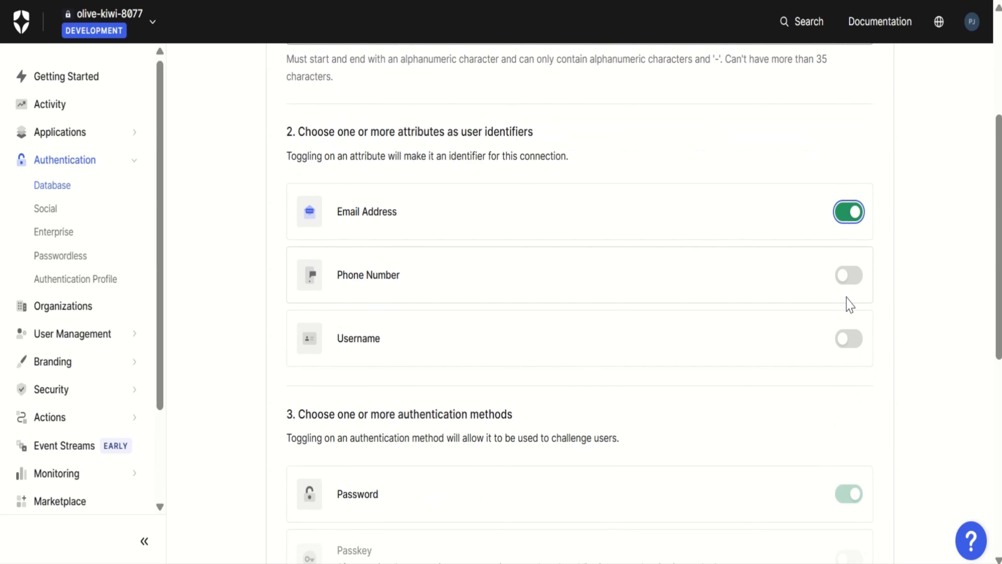
pyautogui.scroll(-5, 848, 304)
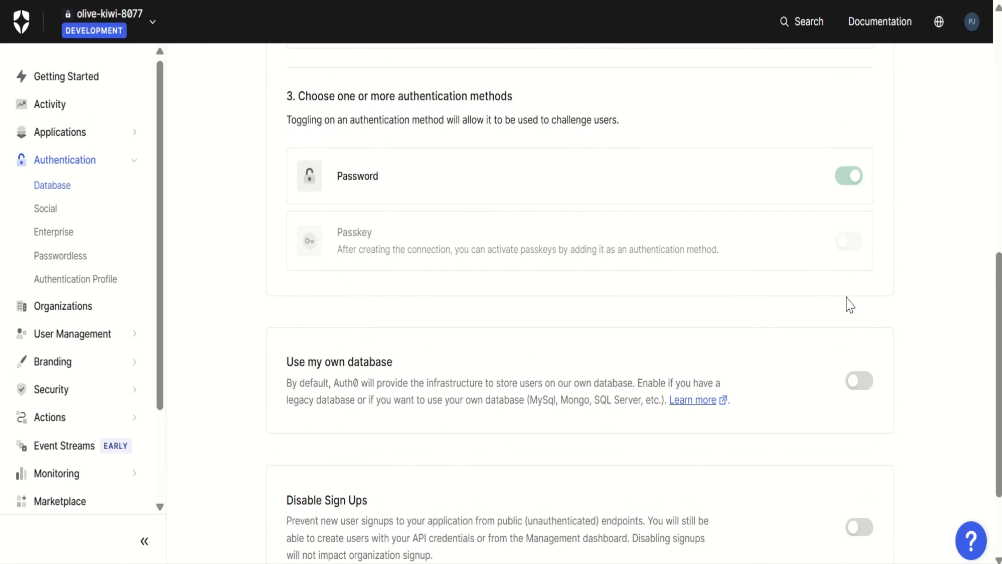
pyautogui.click(852, 375)
pyautogui.scroll(-3, 853, 379)
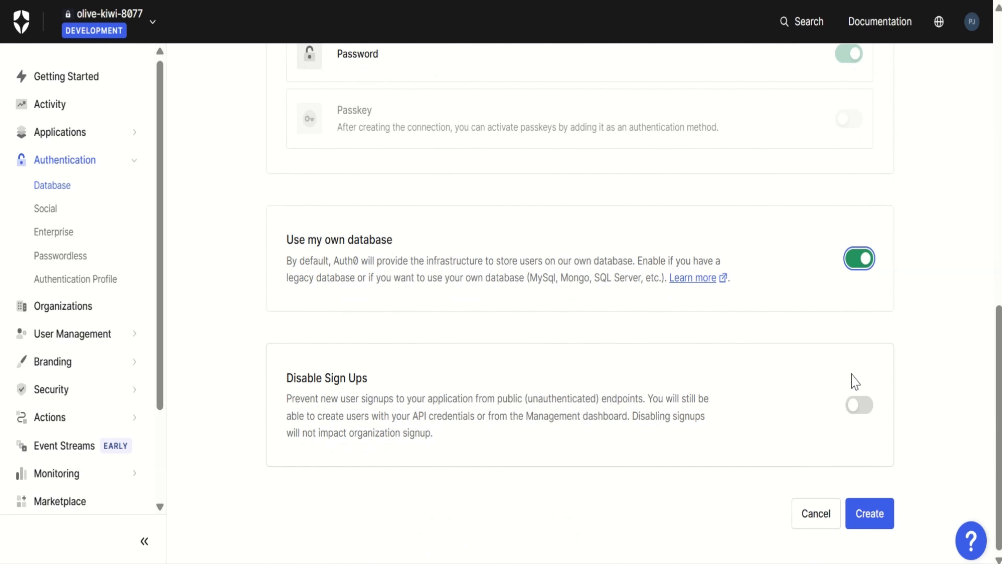
pyautogui.click(870, 513)
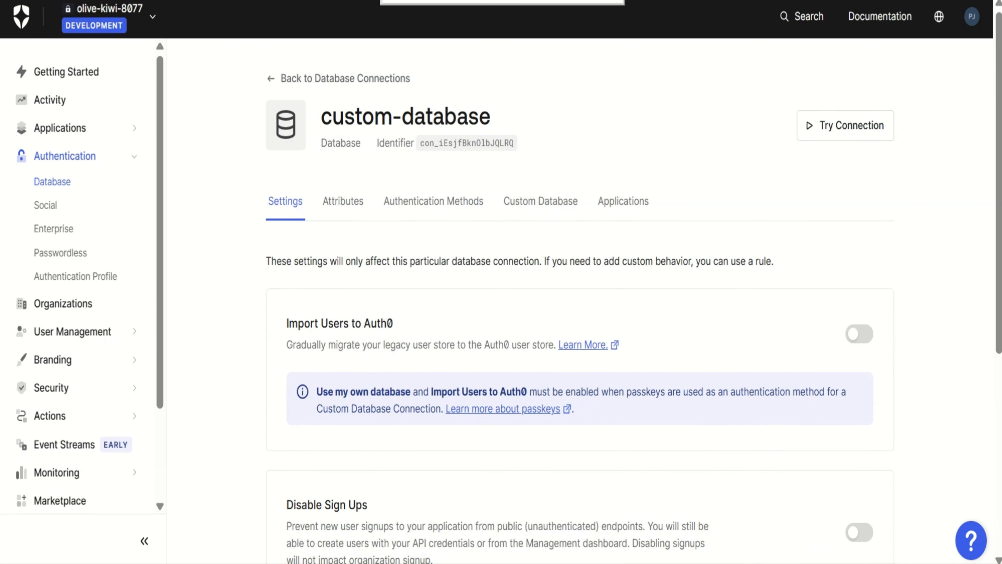
# Examine the connection's general and custom database settings and its Login, Create, Verify, Change Password, Get User and Delete action scripts
pyautogui.click(549, 199)
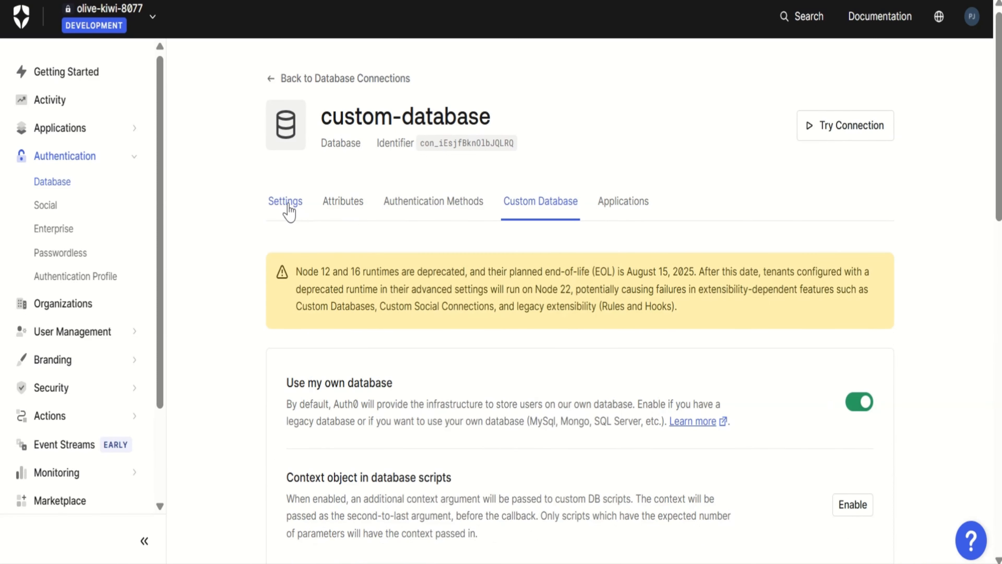
pyautogui.click(289, 212)
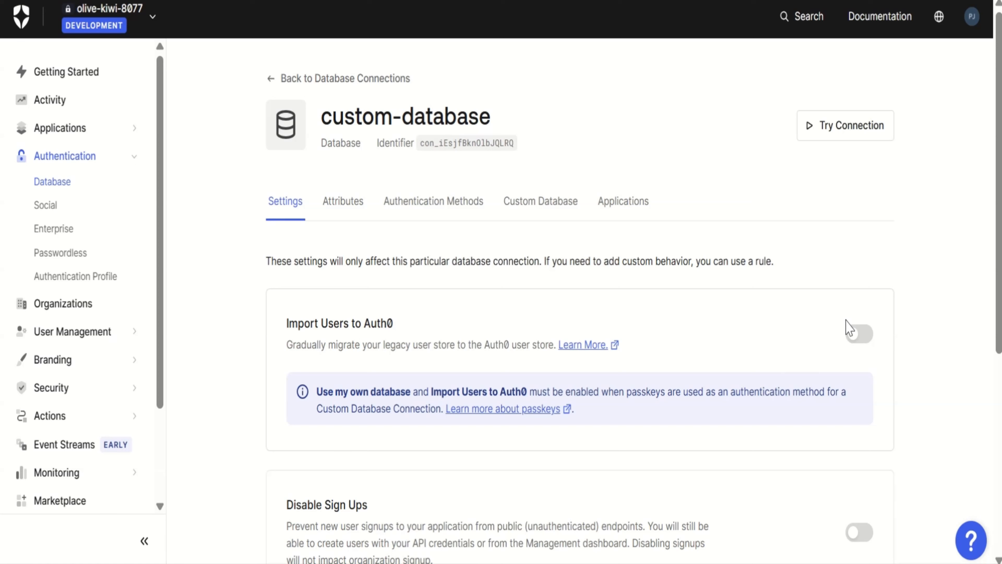
pyautogui.click(545, 206)
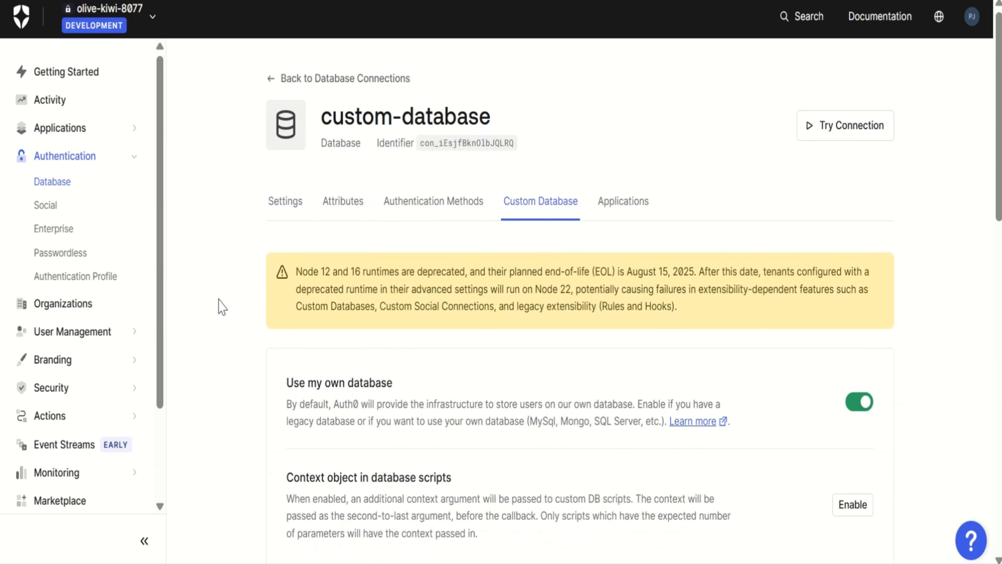
pyautogui.scroll(-10, 221, 392)
pyautogui.scroll(-3, 224, 392)
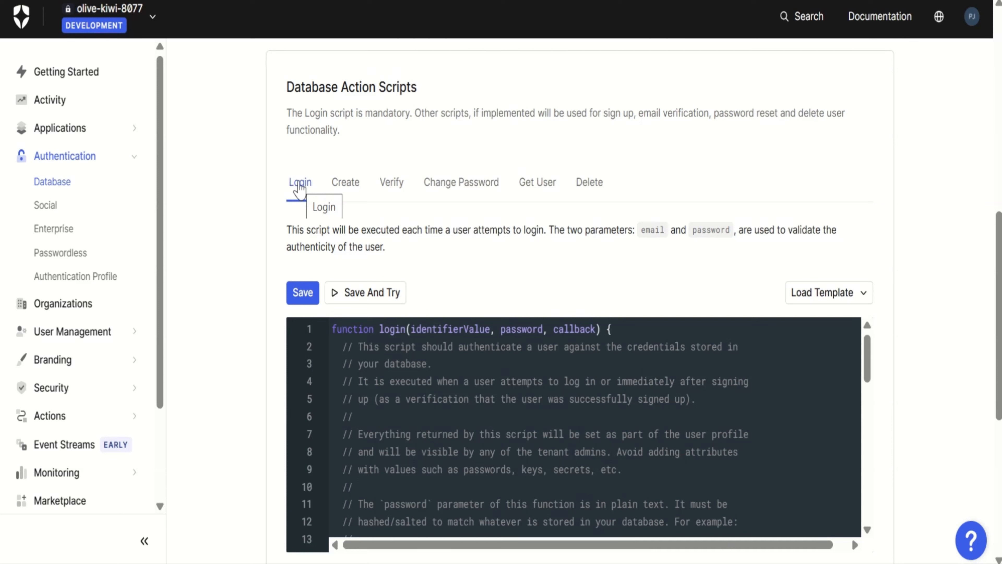
pyautogui.click(347, 197)
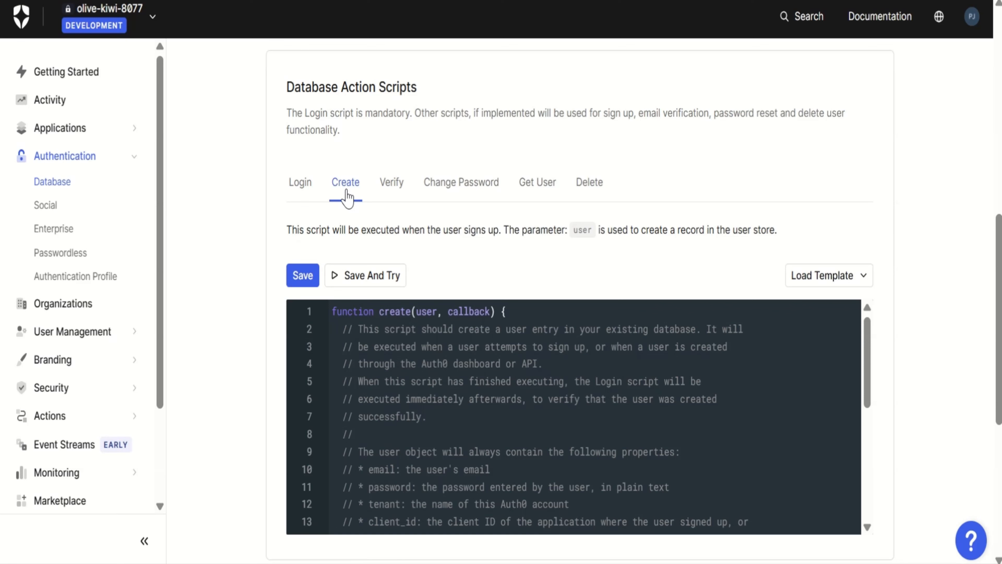
pyautogui.click(385, 195)
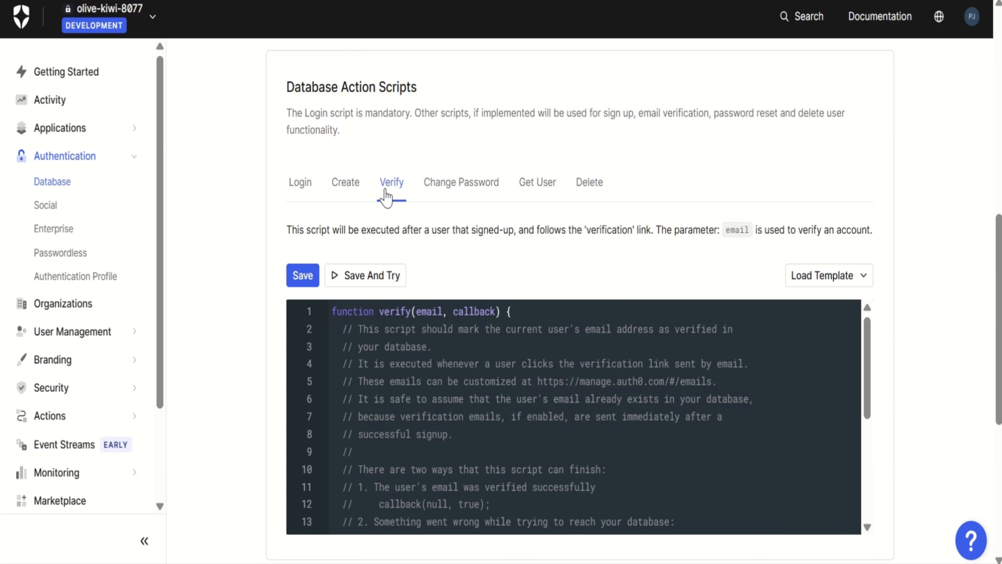
pyautogui.click(435, 196)
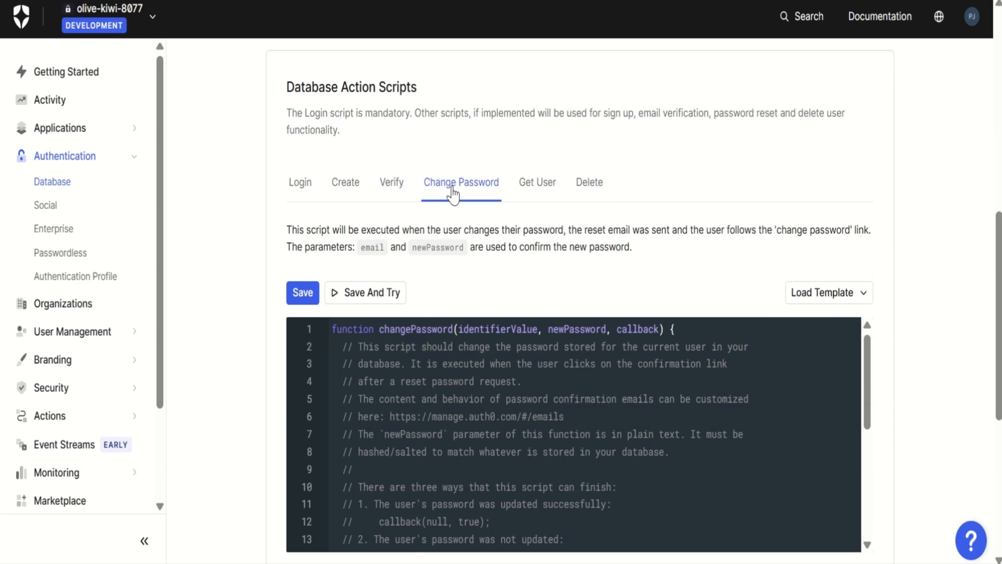
pyautogui.click(533, 195)
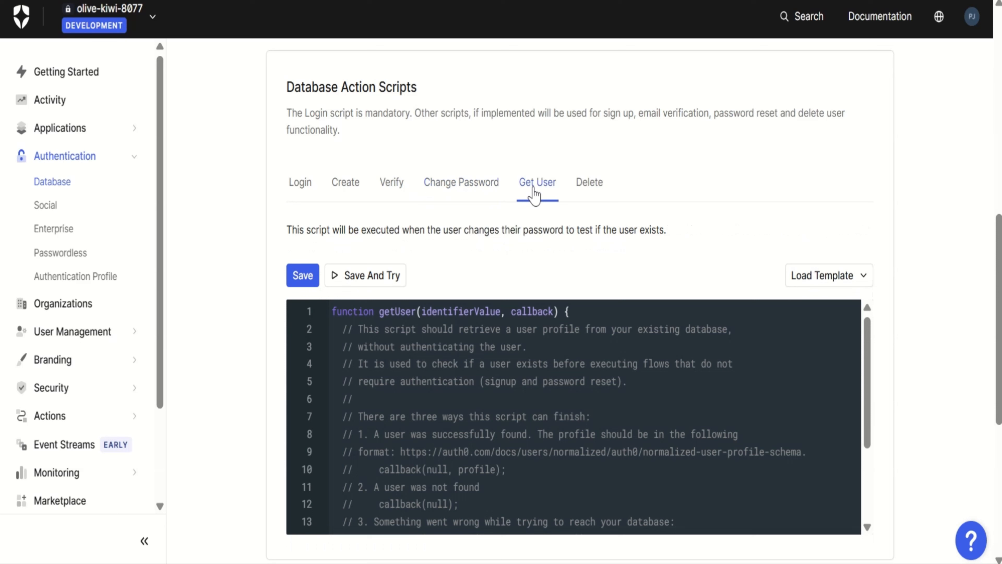
pyautogui.click(595, 193)
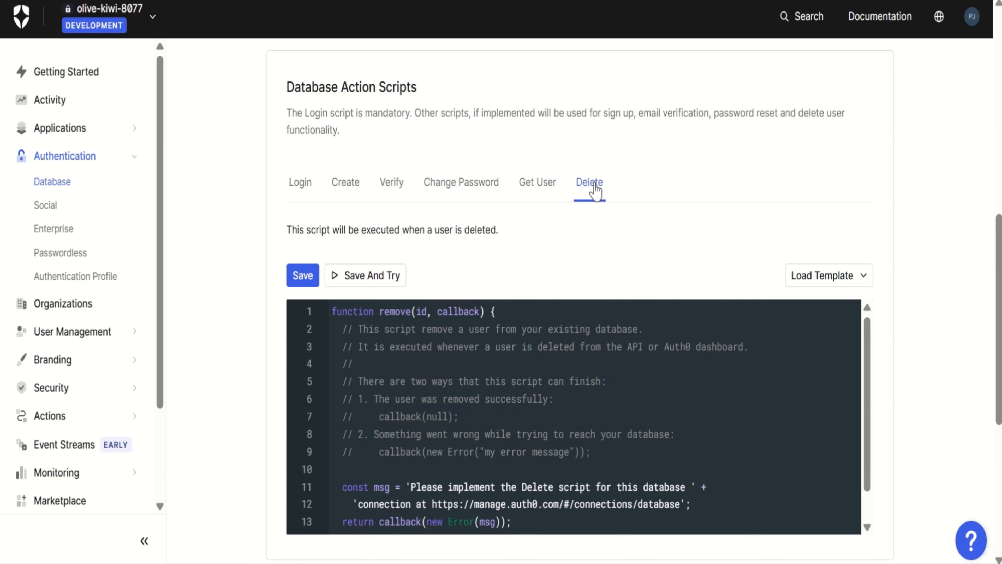
# Load the MySQL template into the Delete action script and review its code
pyautogui.click(811, 278)
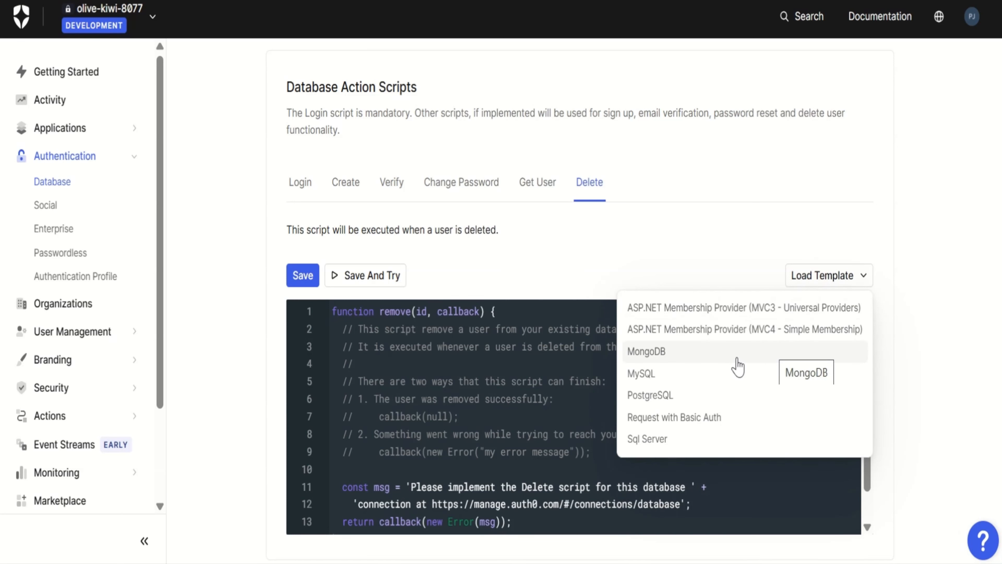
pyautogui.click(724, 380)
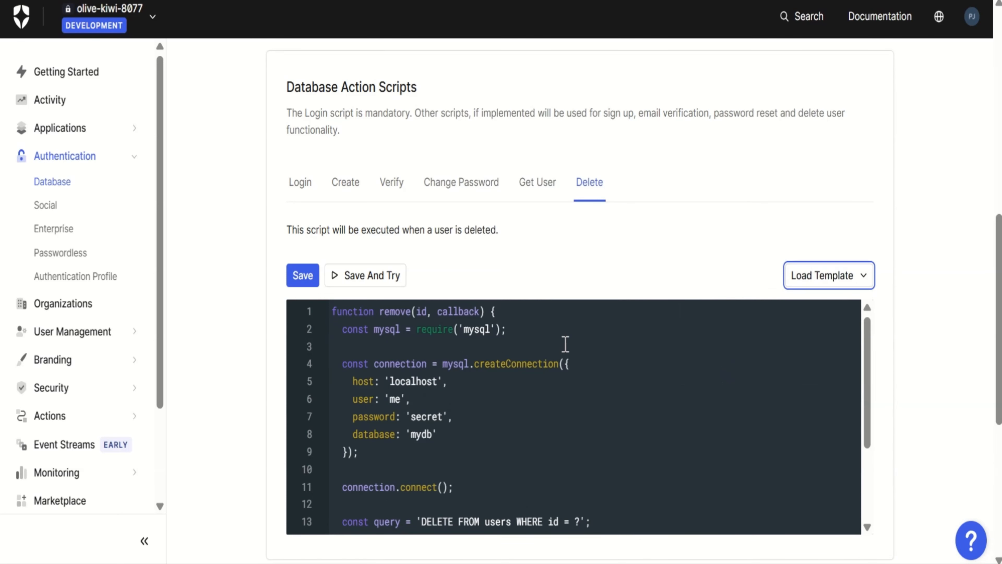
pyautogui.scroll(-1, 563, 343)
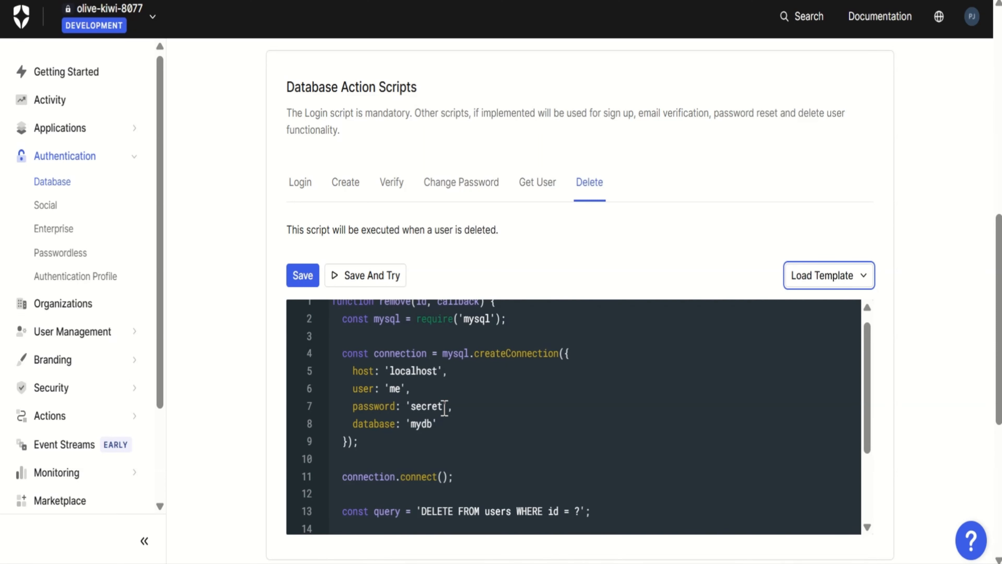
pyautogui.scroll(10, 578, 269)
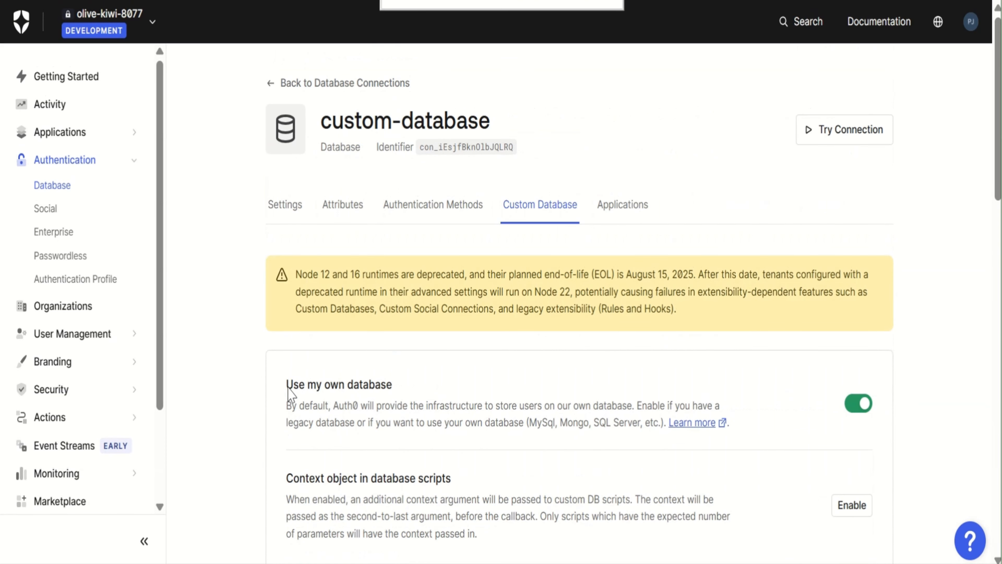
# Examine the Login script's mysql2 and bcryptjs imports, connection configuration and password comparison, along with the stored database settings keys
pyautogui.scroll(-10, 220, 423)
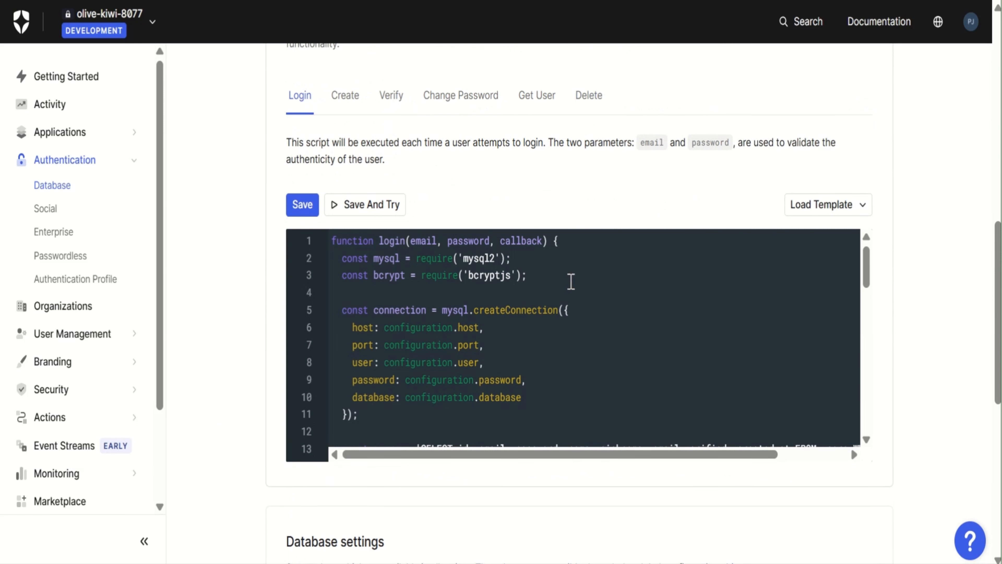
pyautogui.moveTo(564, 280); pyautogui.dragTo(284, 262)
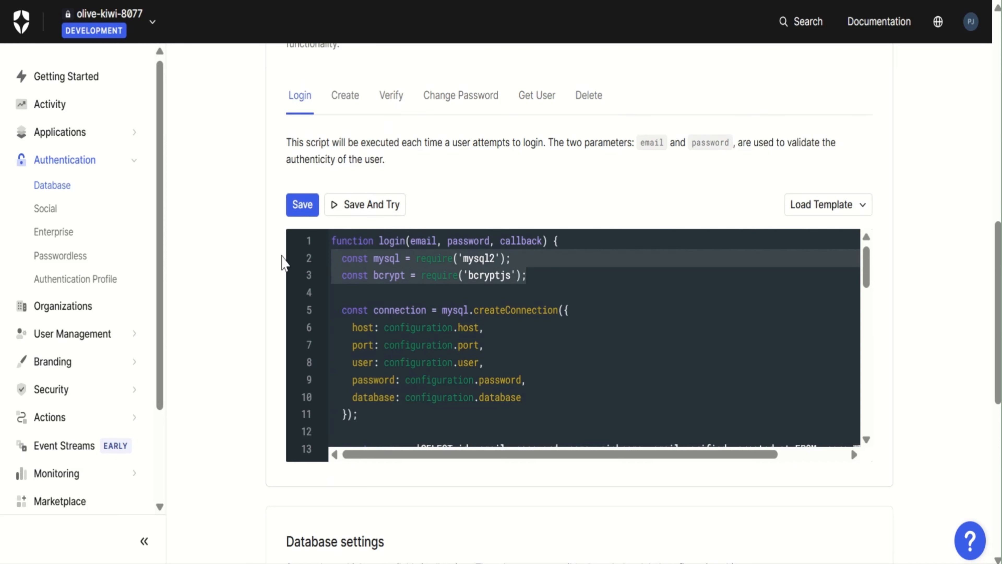
pyautogui.click(604, 312)
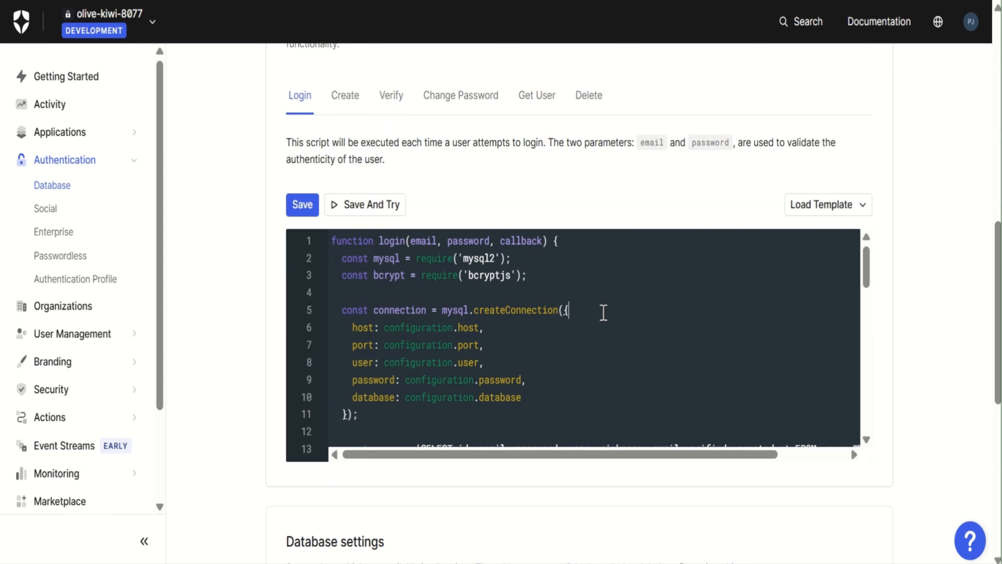
pyautogui.scroll(-5, 205, 476)
pyautogui.scroll(-3, 205, 475)
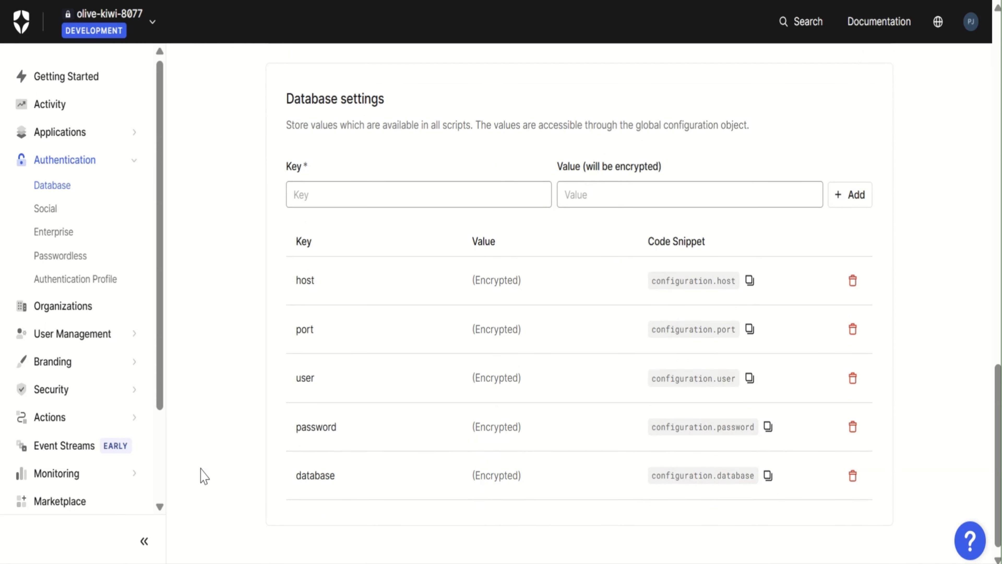
pyautogui.scroll(15, 202, 475)
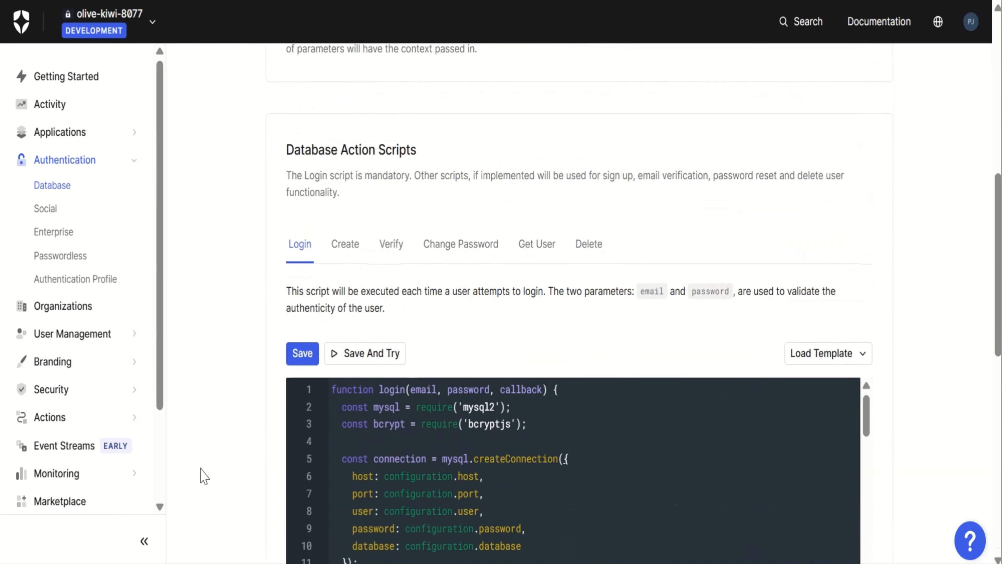
pyautogui.scroll(-5, 202, 475)
pyautogui.scroll(-10, 457, 388)
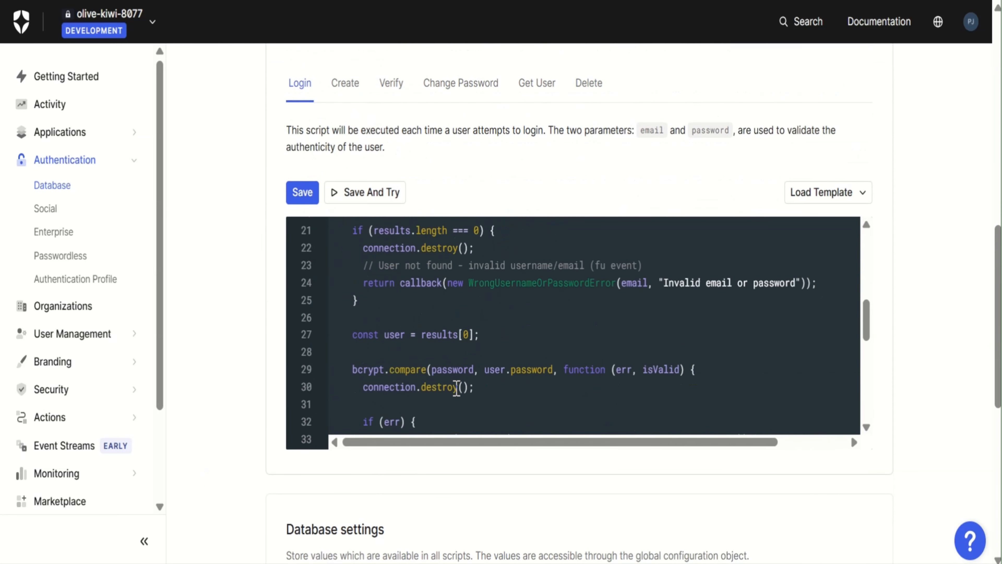
pyautogui.scroll(10, 456, 388)
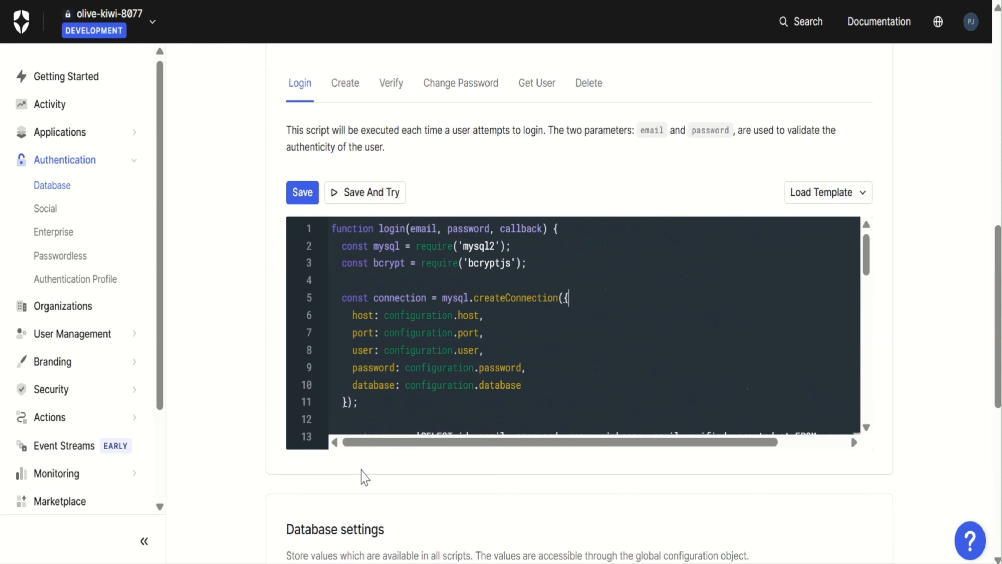
# Save the Login script and open its trial form
pyautogui.click(372, 198)
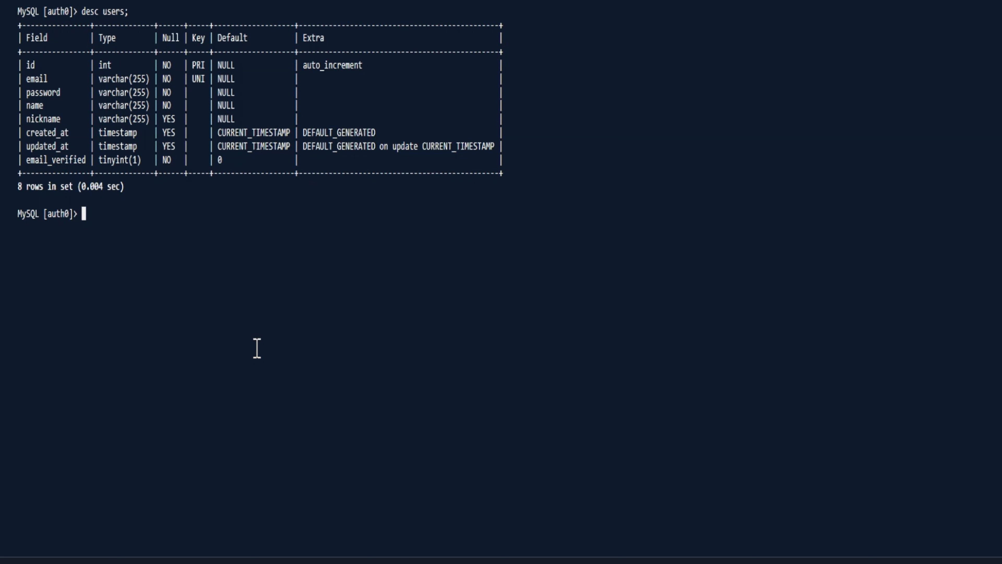
# Switch to the MySQL terminal and query all columns of the users table for the sample user's email address
pyautogui.write('select * from users where email')
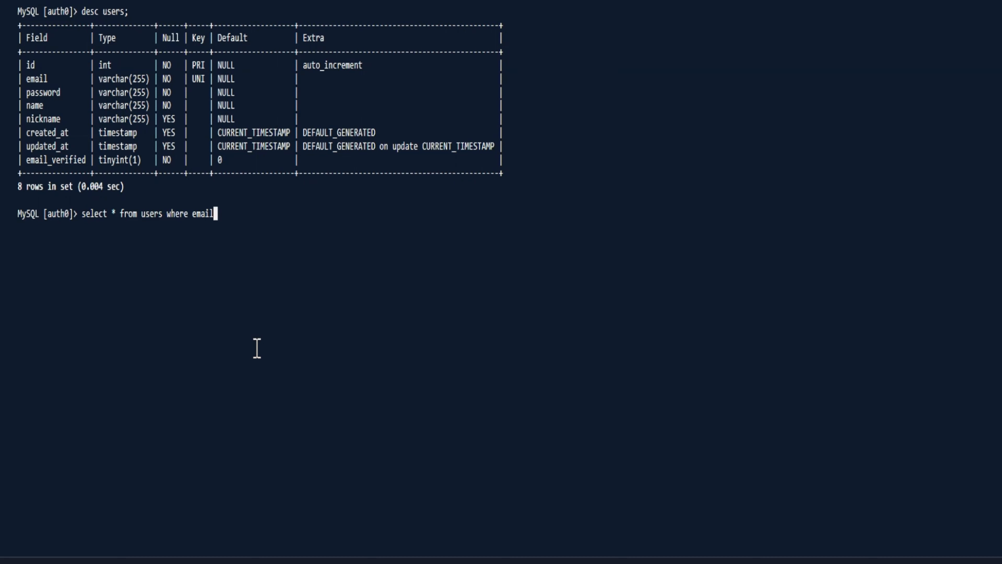
pyautogui.write('="sample-user@auth0.com";')
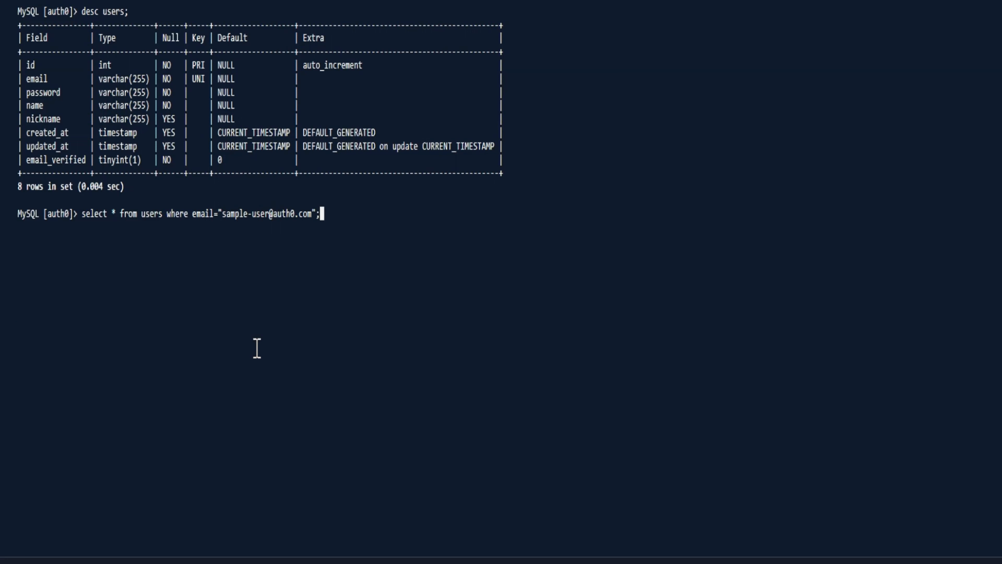
pyautogui.press('Return')
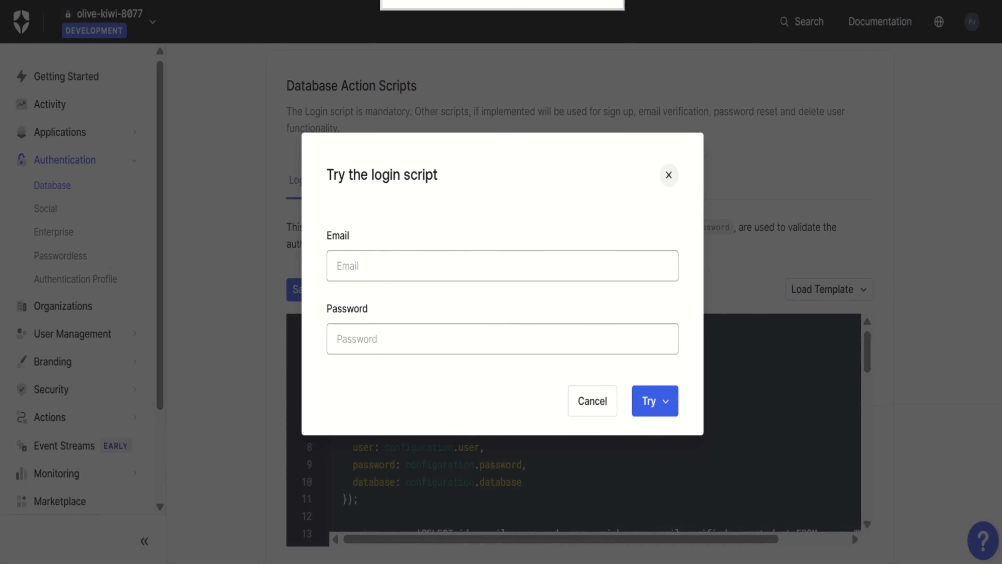
# Try the Login script with the sample user's email and account password, and close the trial form
pyautogui.click(435, 260)
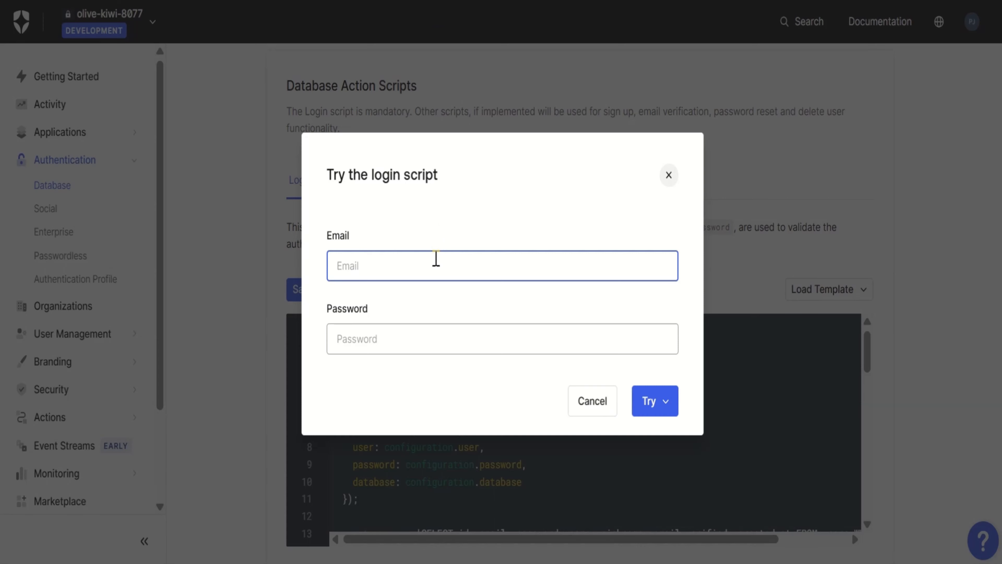
pyautogui.write('sample-user@auth0.com')
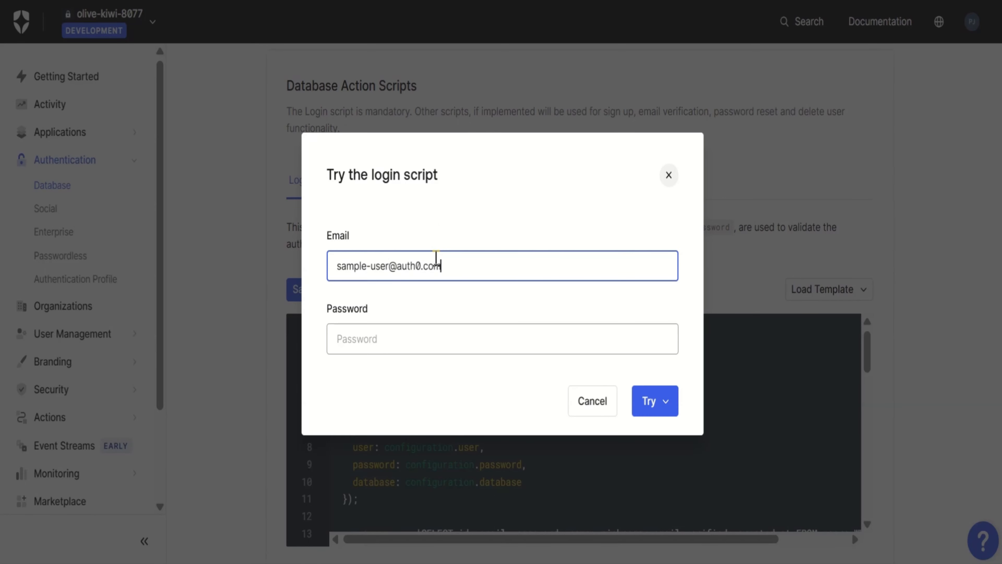
pyautogui.click(414, 335)
pyautogui.write('password')
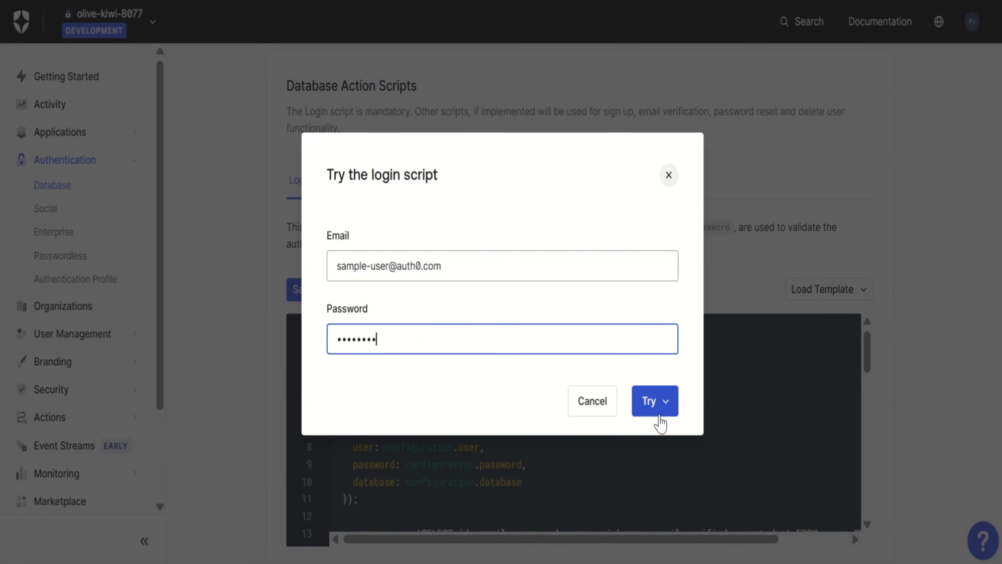
pyautogui.click(658, 410)
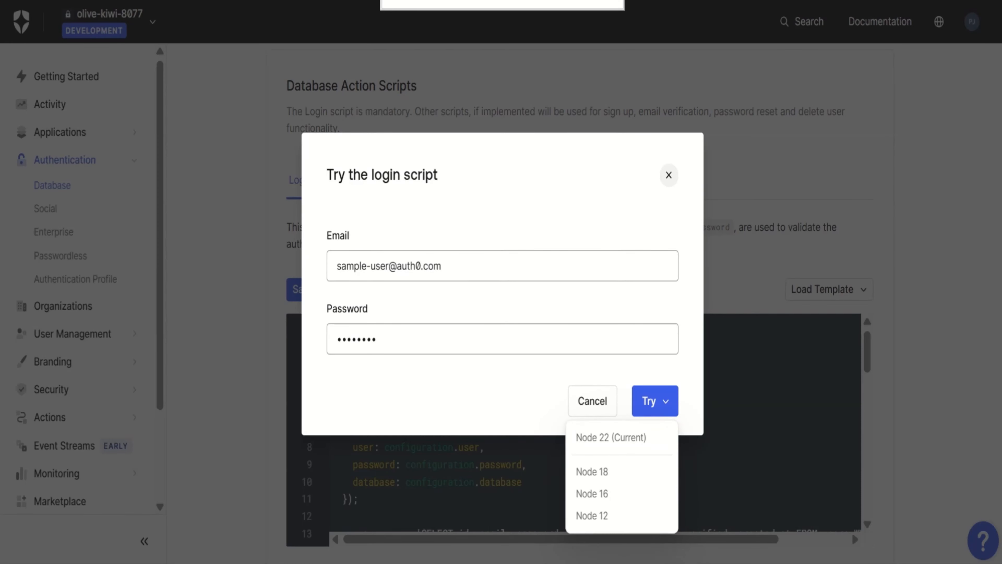
pyautogui.click(670, 176)
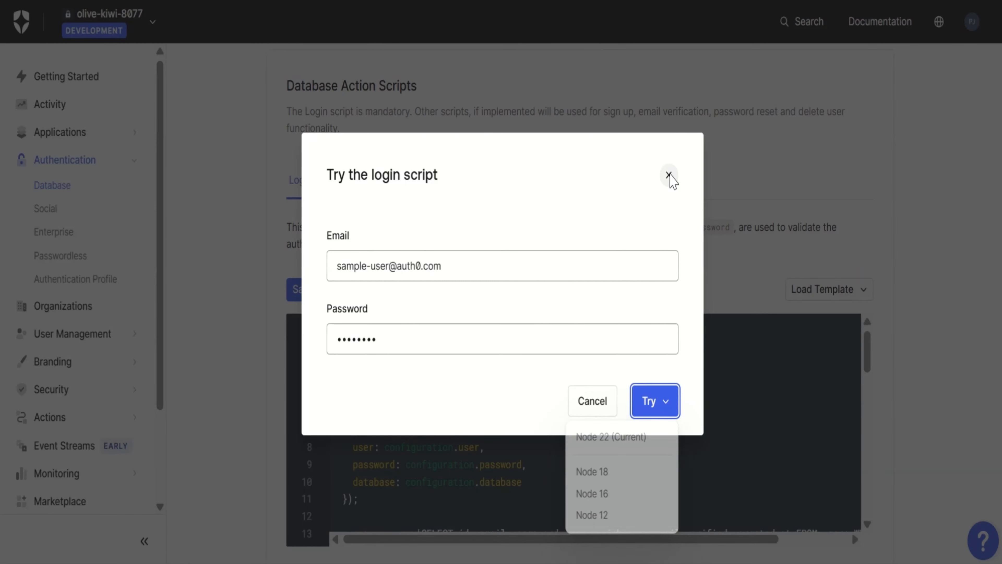
pyautogui.click(669, 175)
pyautogui.click(669, 175)
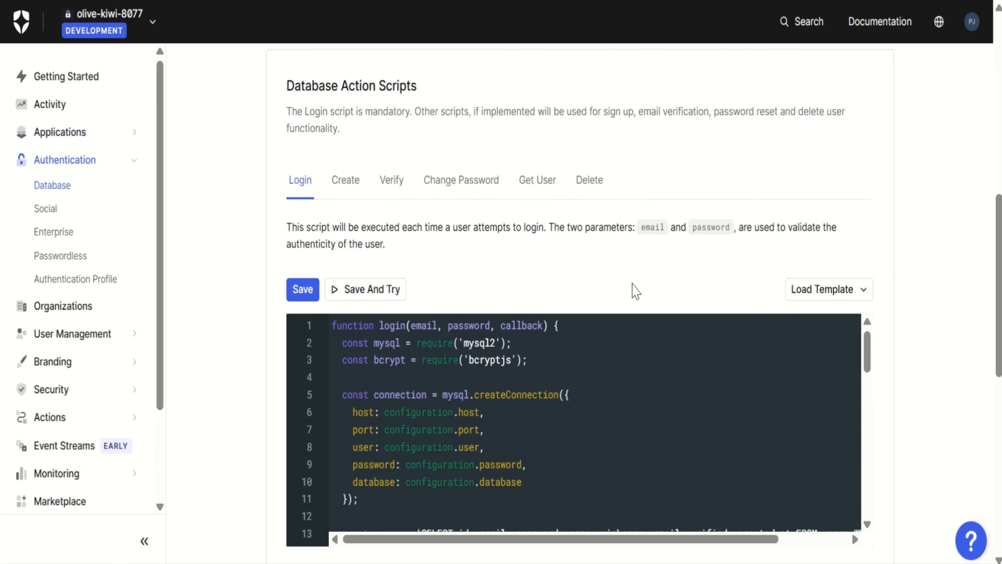
# Enable the custom-database connection for the Storytime application
pyautogui.scroll(8, 631, 283)
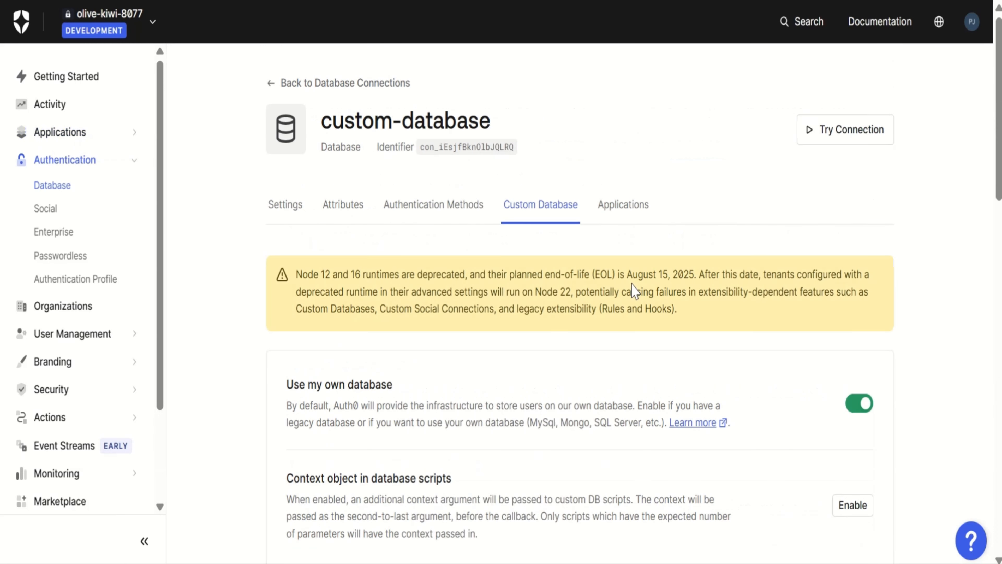
pyautogui.click(633, 209)
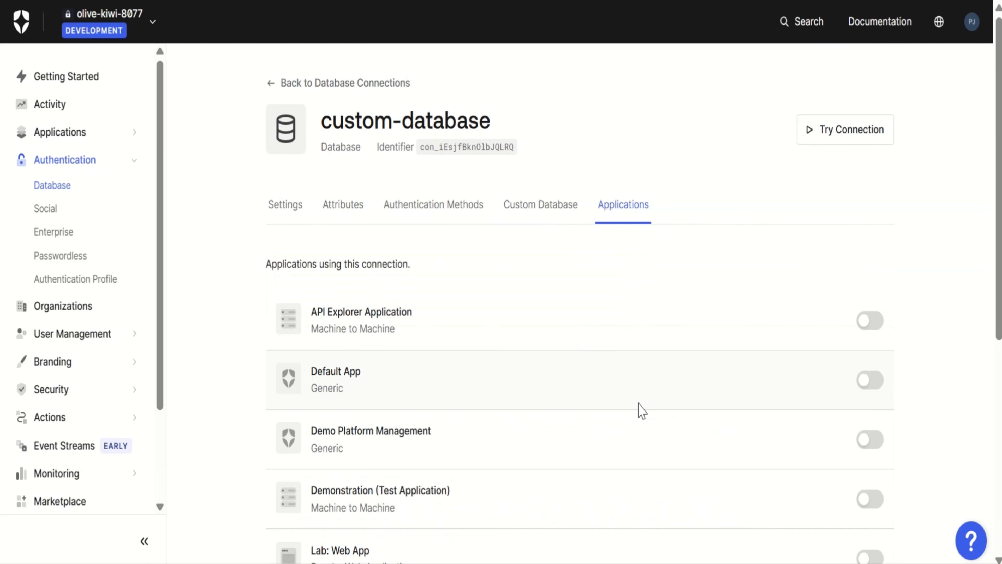
pyautogui.scroll(-8, 639, 410)
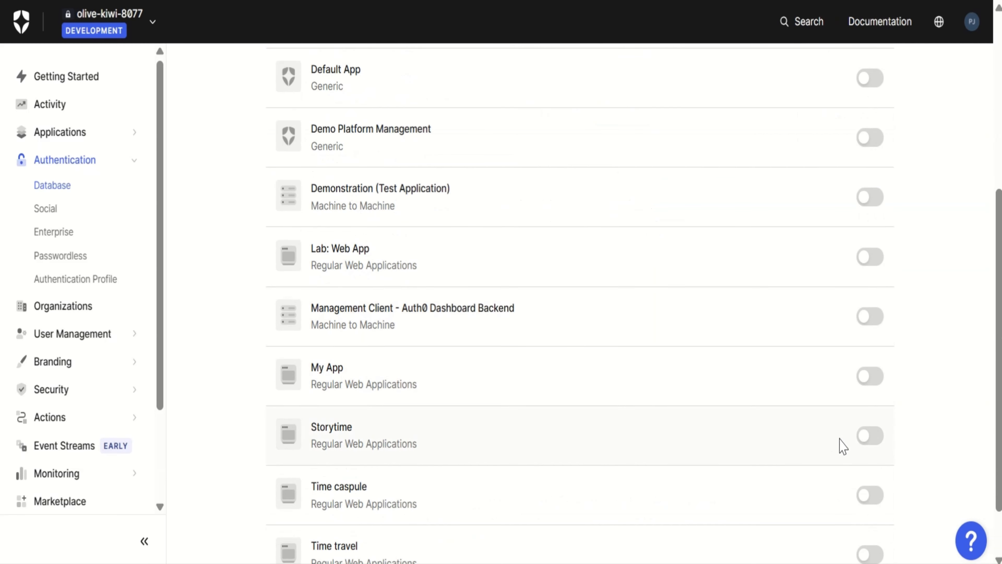
pyautogui.click(861, 437)
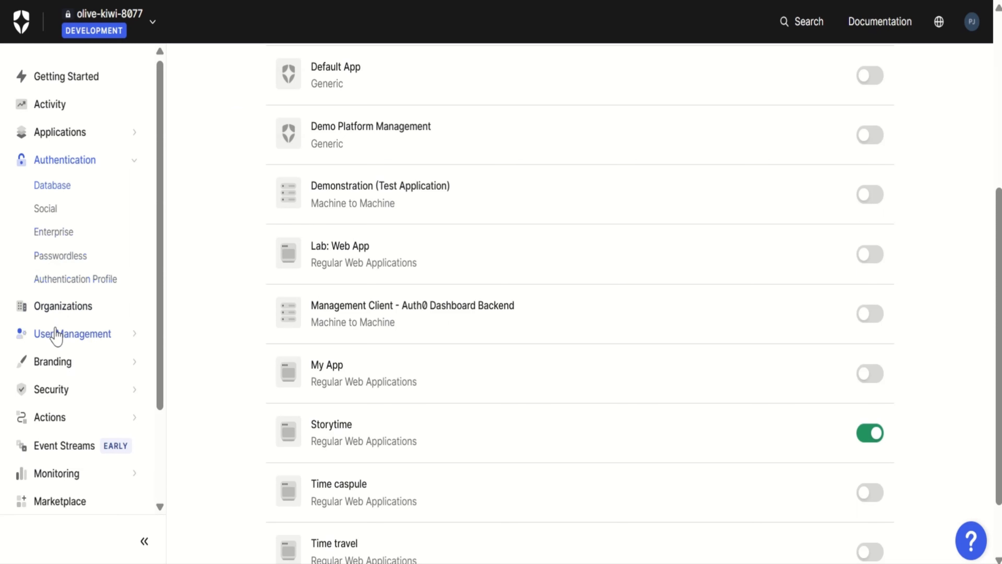
# Open the tenant's user list and search it by connection for custom-database
pyautogui.click(56, 335)
pyautogui.click(47, 360)
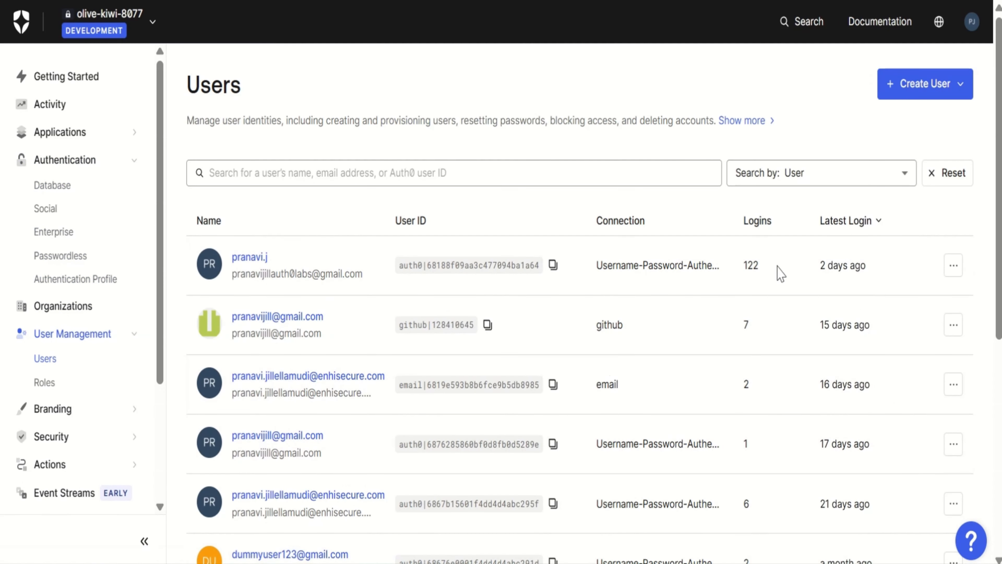
pyautogui.click(815, 186)
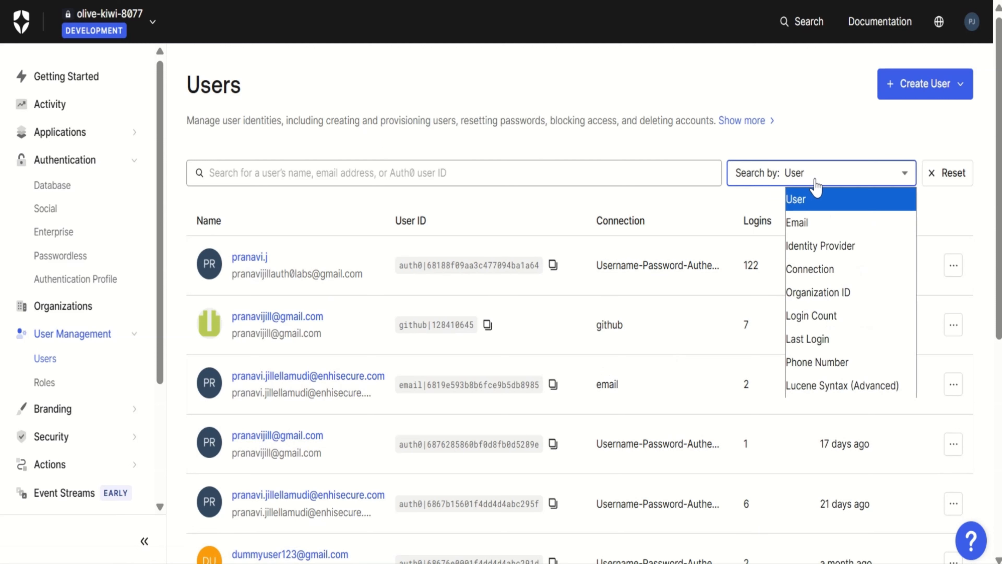
pyautogui.click(820, 271)
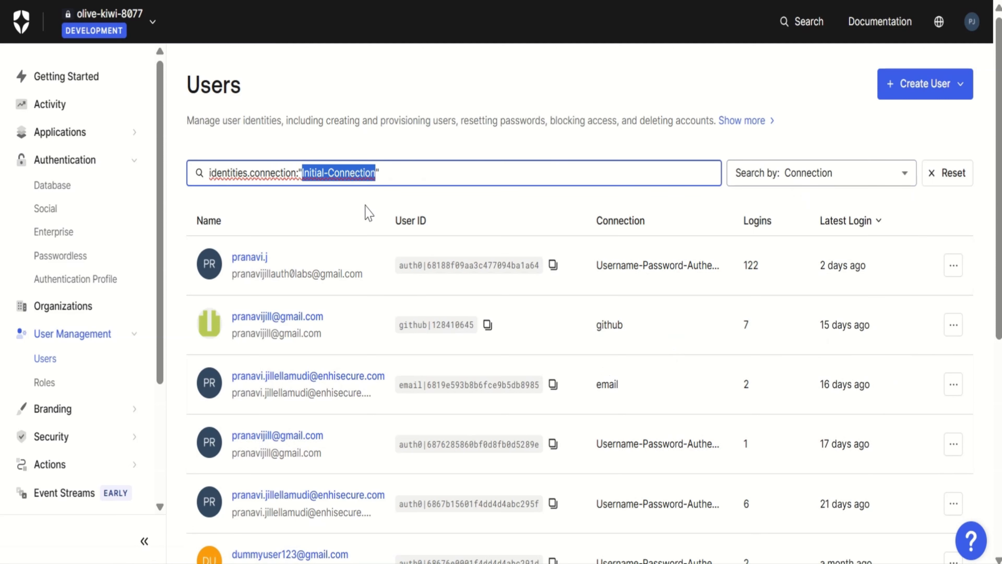
pyautogui.press('BackSpace')
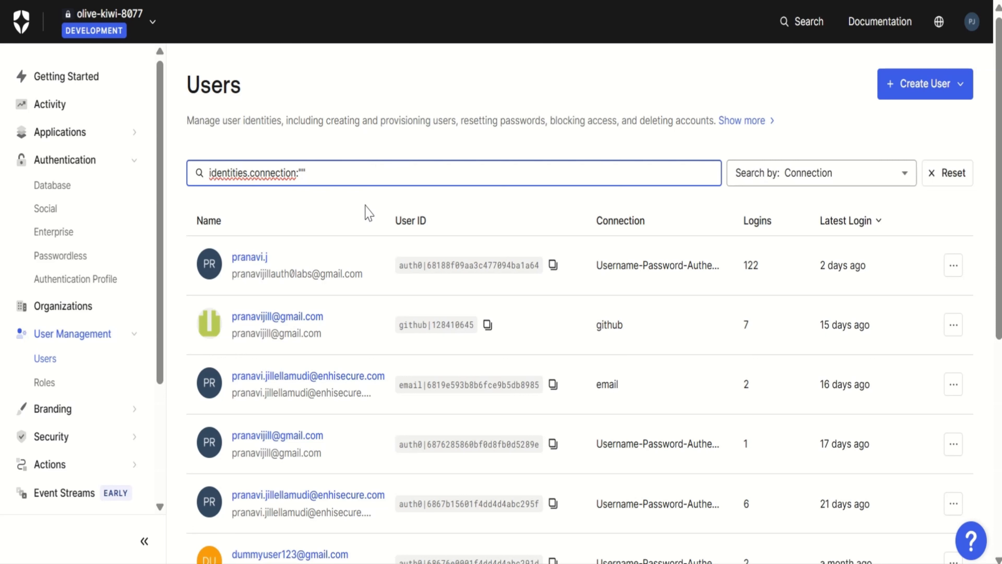
pyautogui.write('custom-database')
pyautogui.press('Return')
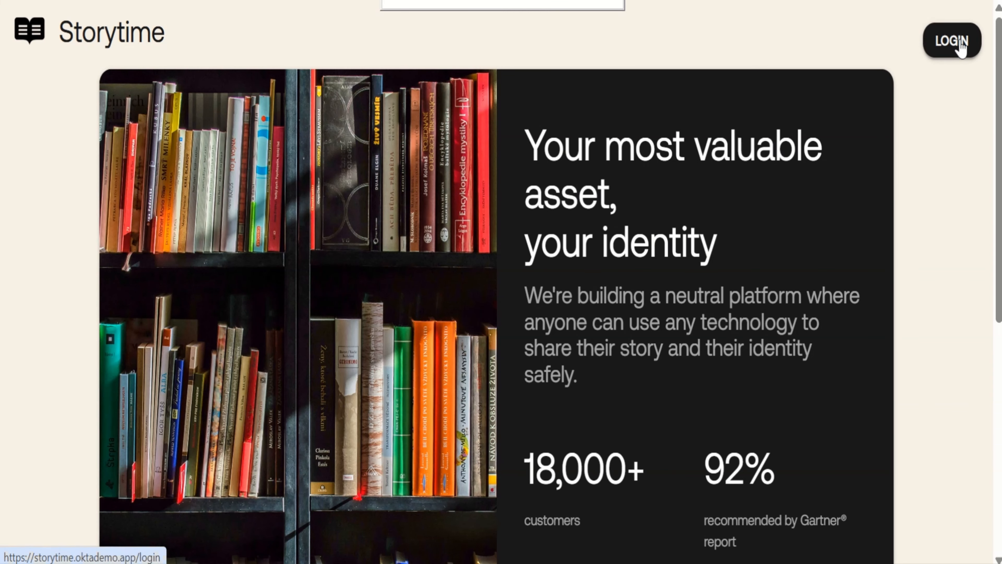
# Log in to the Storytime app with the sample user's email address and account password
pyautogui.click(960, 41)
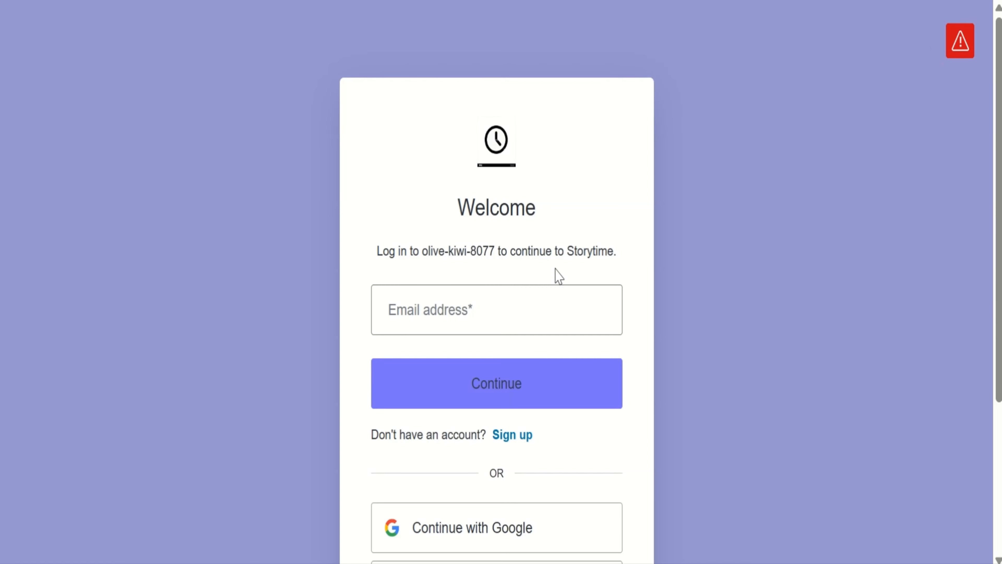
pyautogui.click(508, 313)
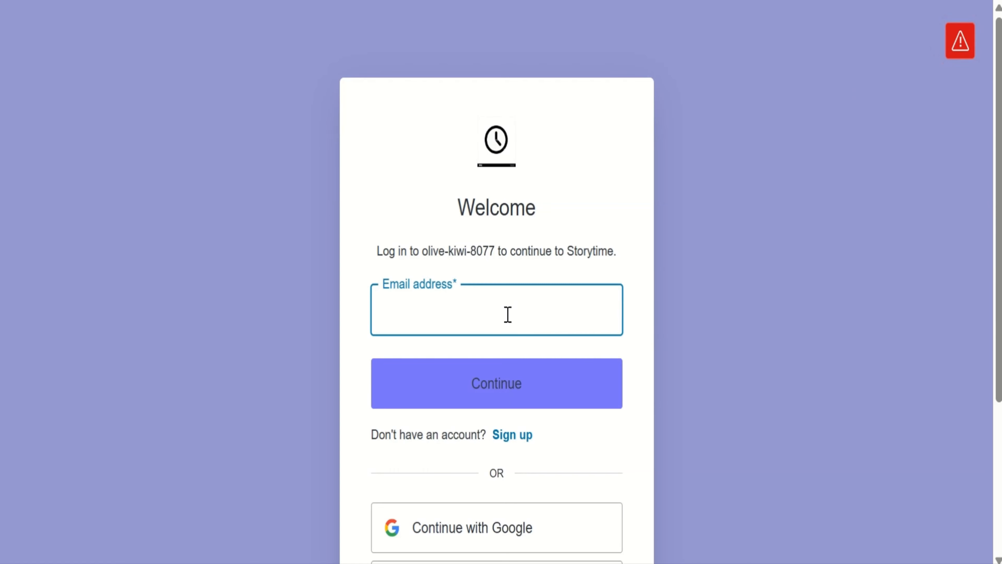
pyautogui.write('sample-user@auth0.com')
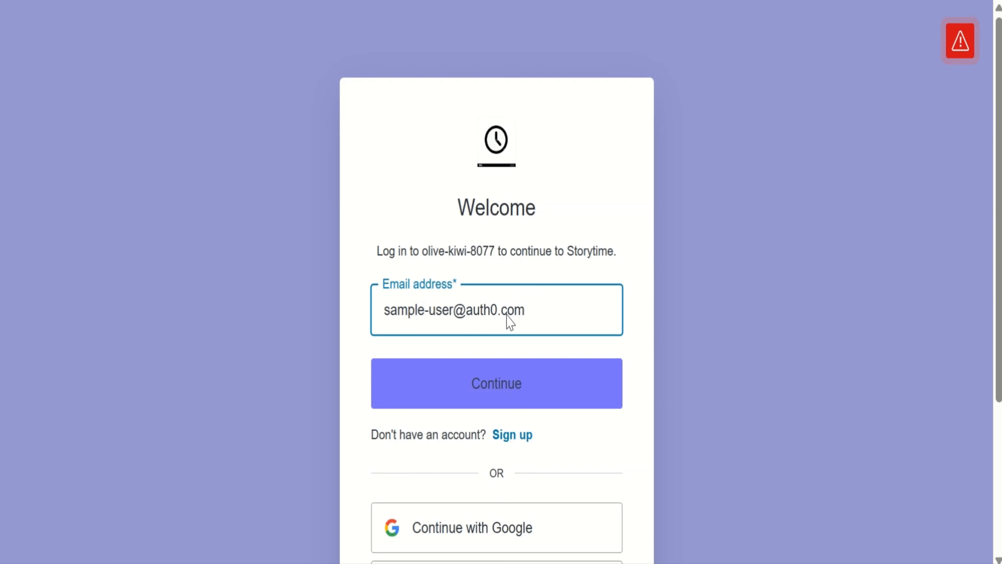
pyautogui.press('Return')
pyautogui.write('••••••••')
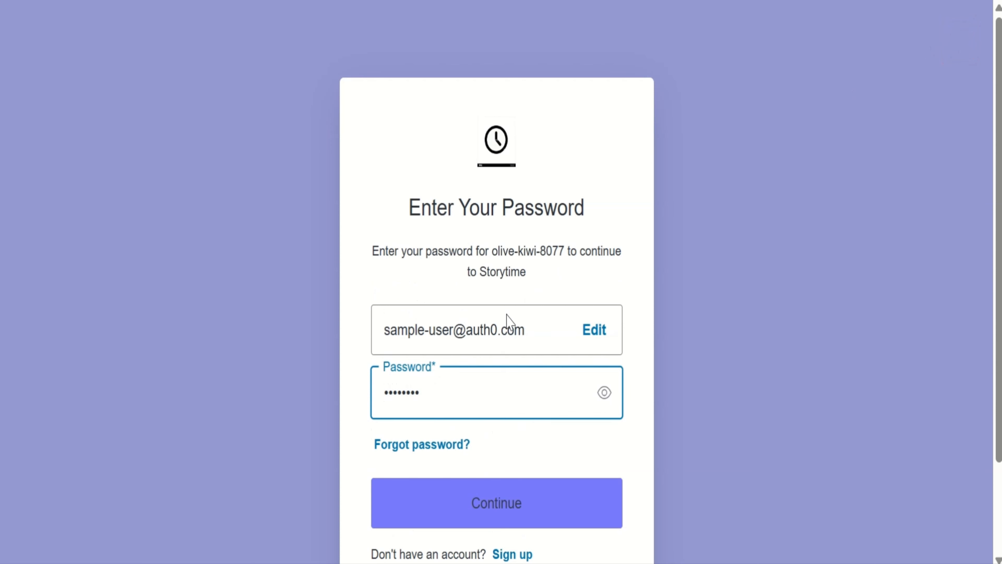
pyautogui.press('Return')
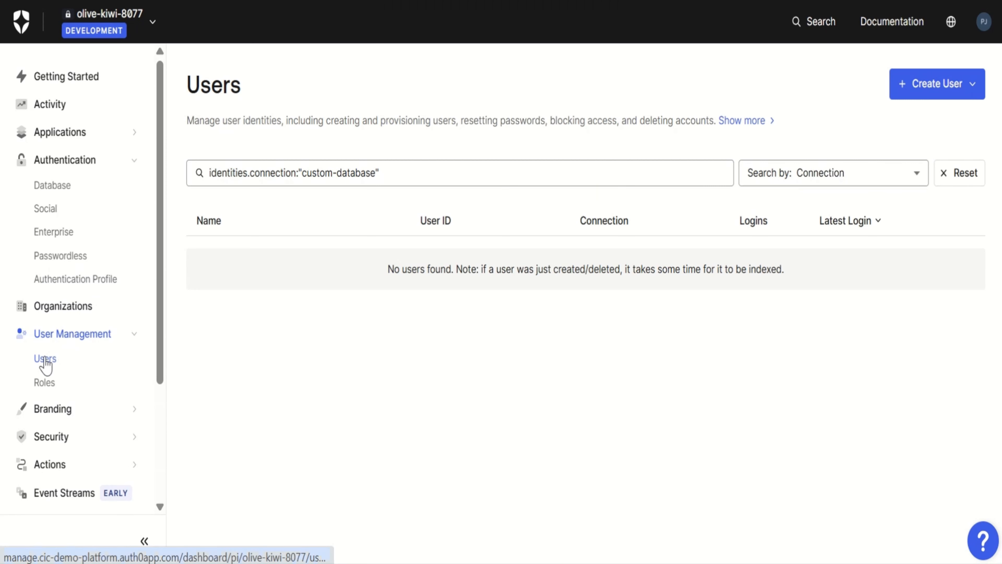
# Switch back to the Auth0 dashboard, reload the user list and filter it again by the custom-database connection
pyautogui.click(45, 359)
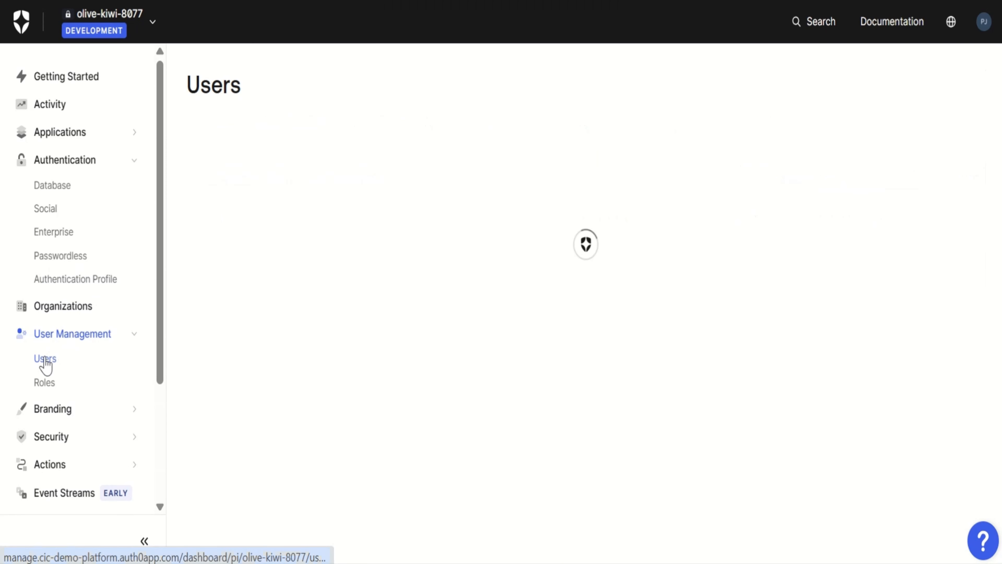
pyautogui.click(826, 186)
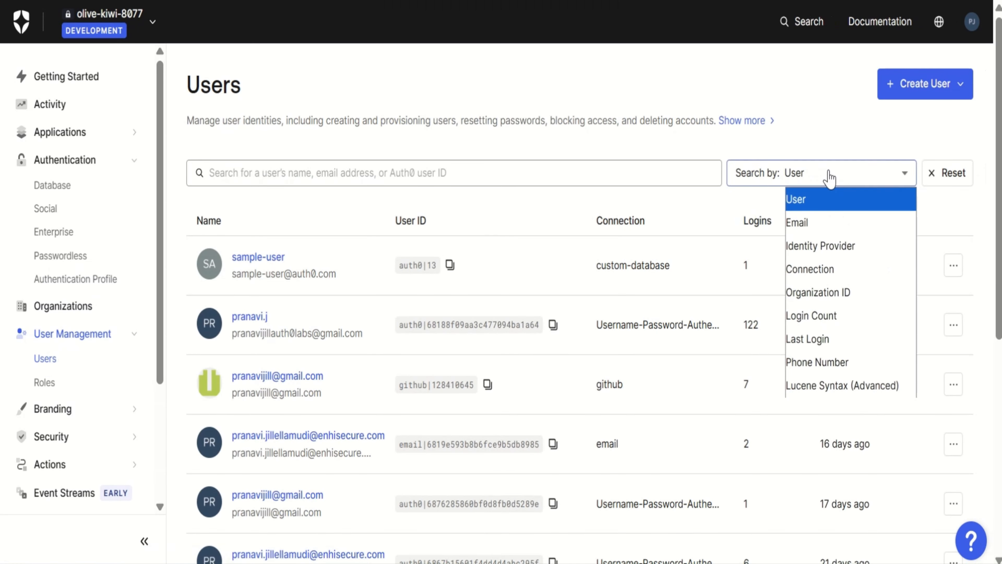
pyautogui.click(813, 273)
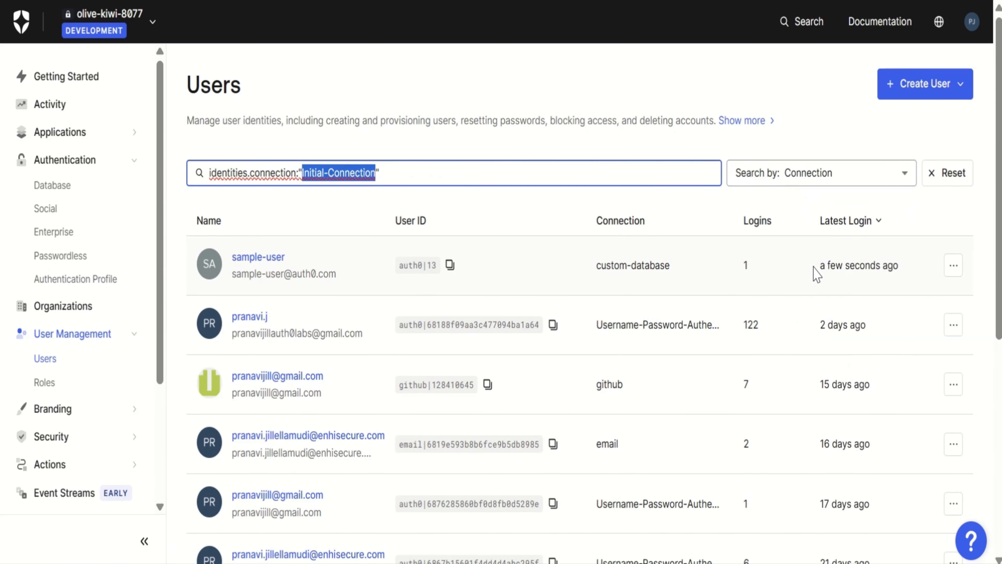
pyautogui.press('BackSpace')
pyautogui.write('custom')
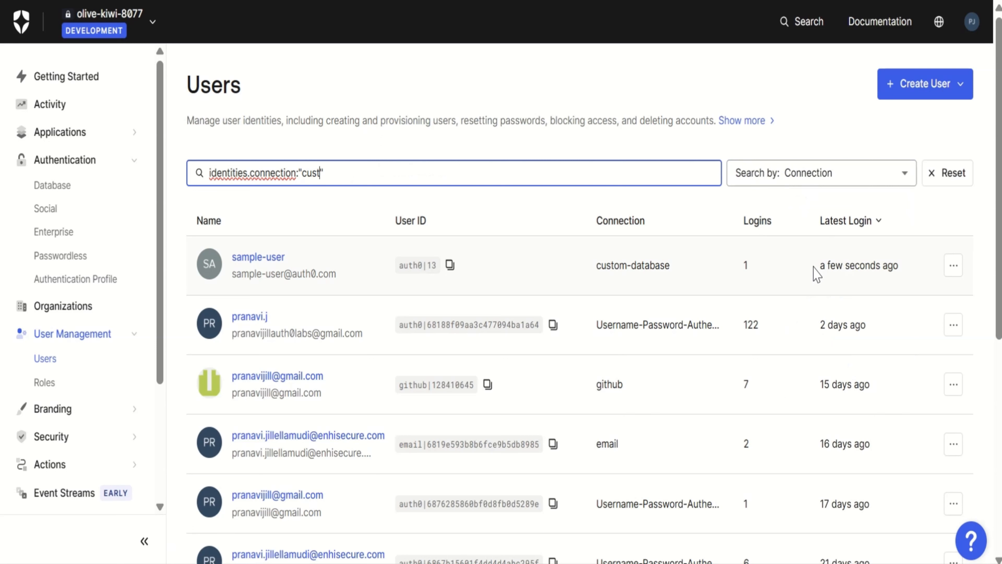
pyautogui.write('-database')
pyautogui.press('Return')
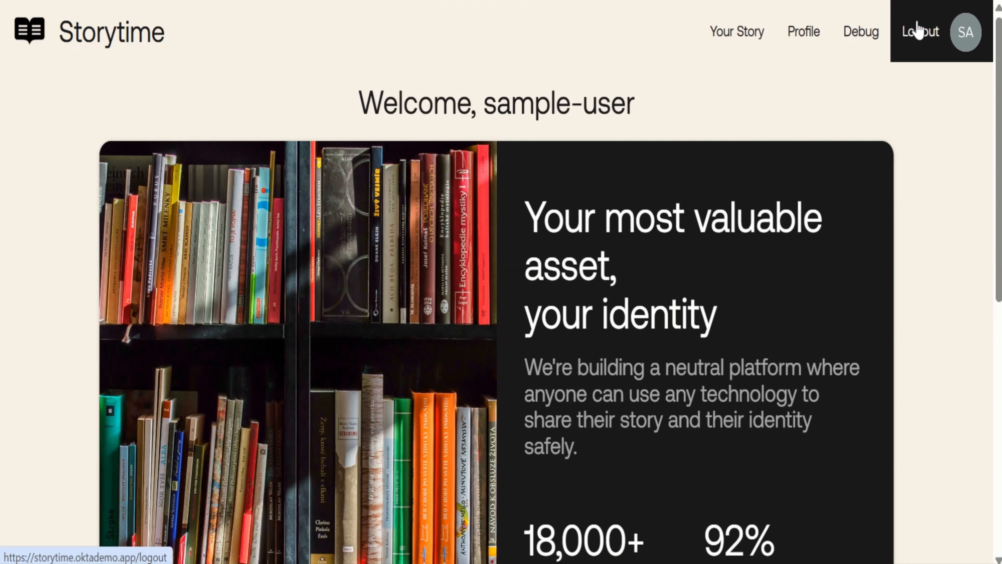
# Log out of Storytime and sign up a new account with the new user's email address and an account password
pyautogui.click(917, 28)
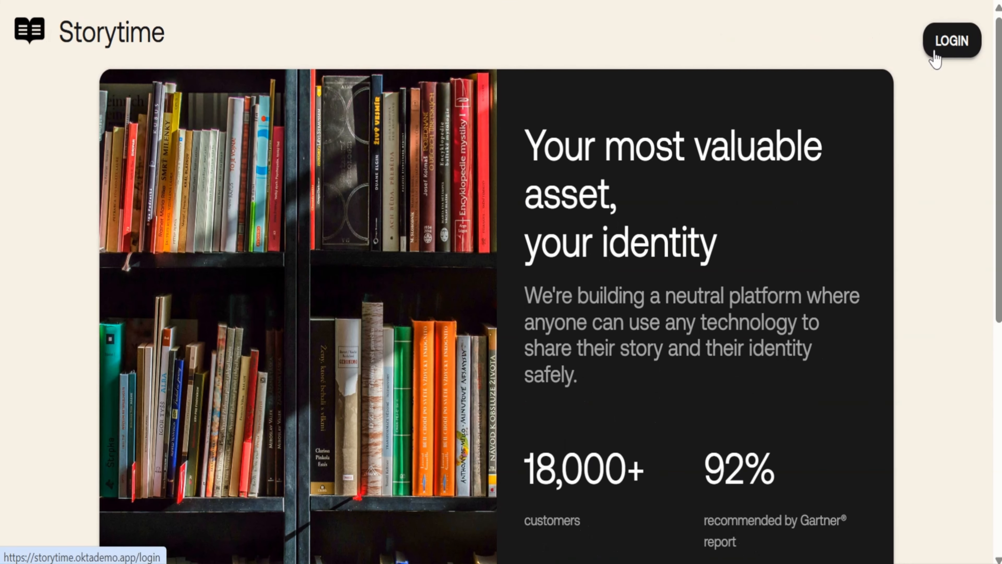
pyautogui.click(934, 52)
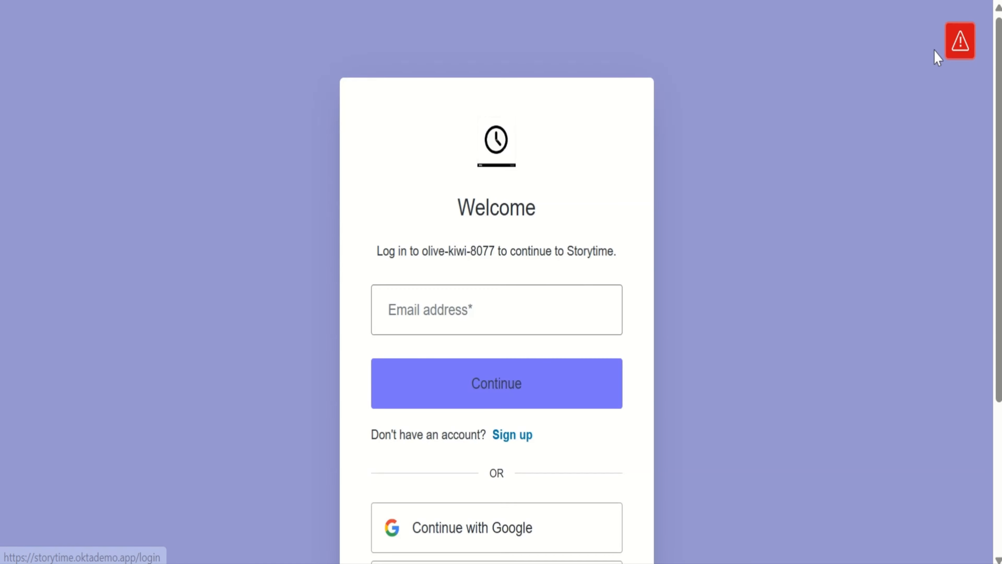
pyautogui.click(516, 452)
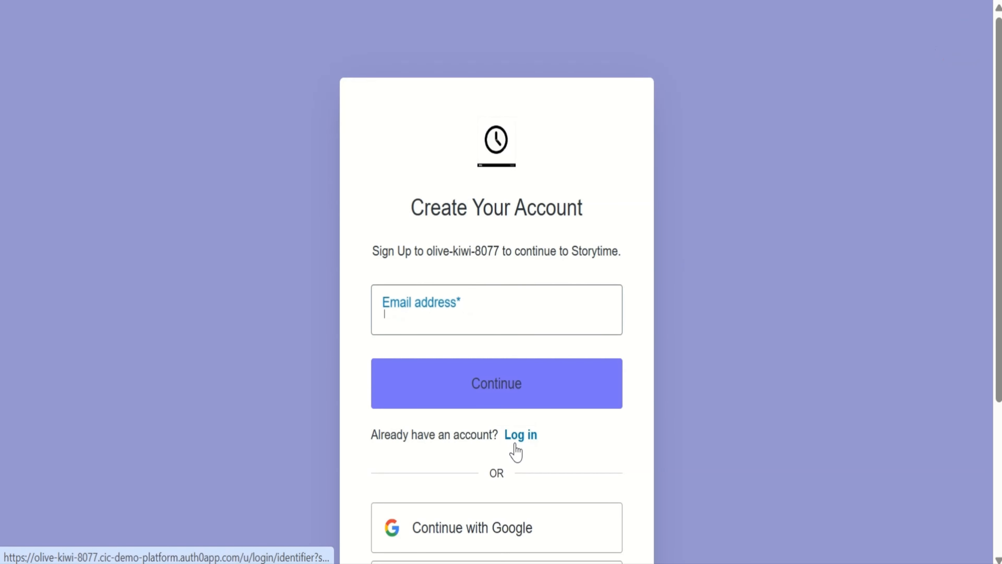
pyautogui.write('signup-user@auth0.com')
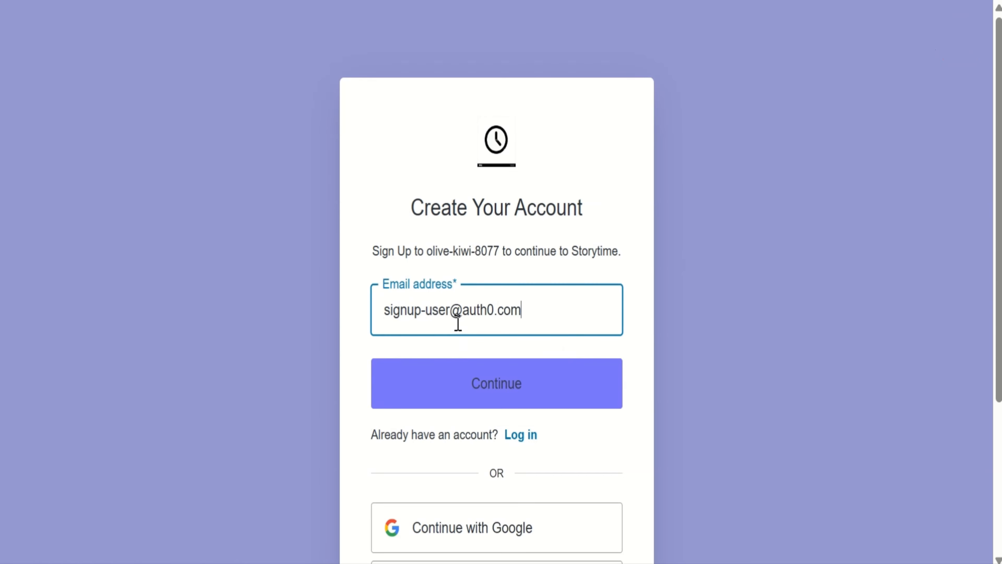
pyautogui.click(453, 371)
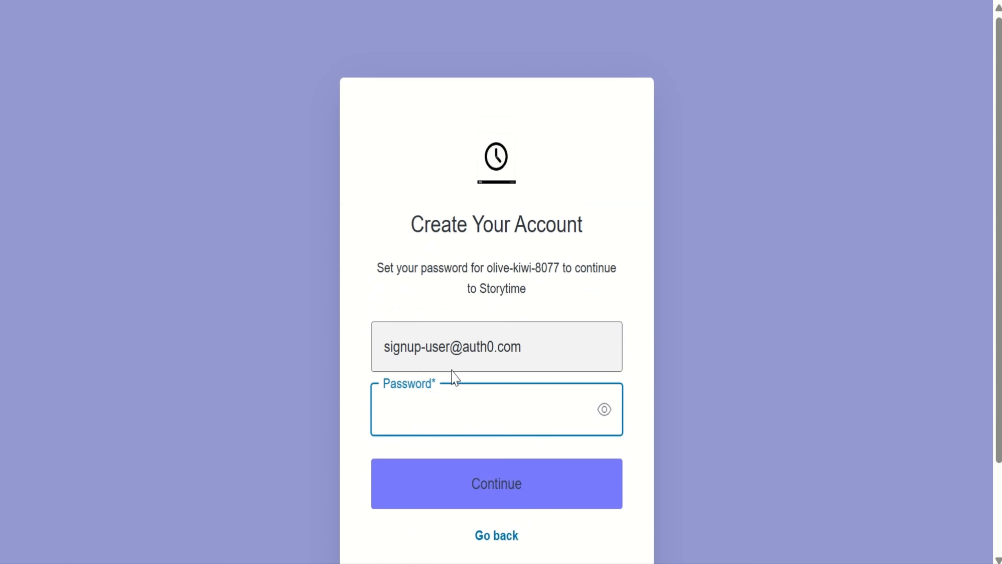
pyautogui.write('••••••••')
pyautogui.scroll(-2, 453, 511)
pyautogui.click(457, 544)
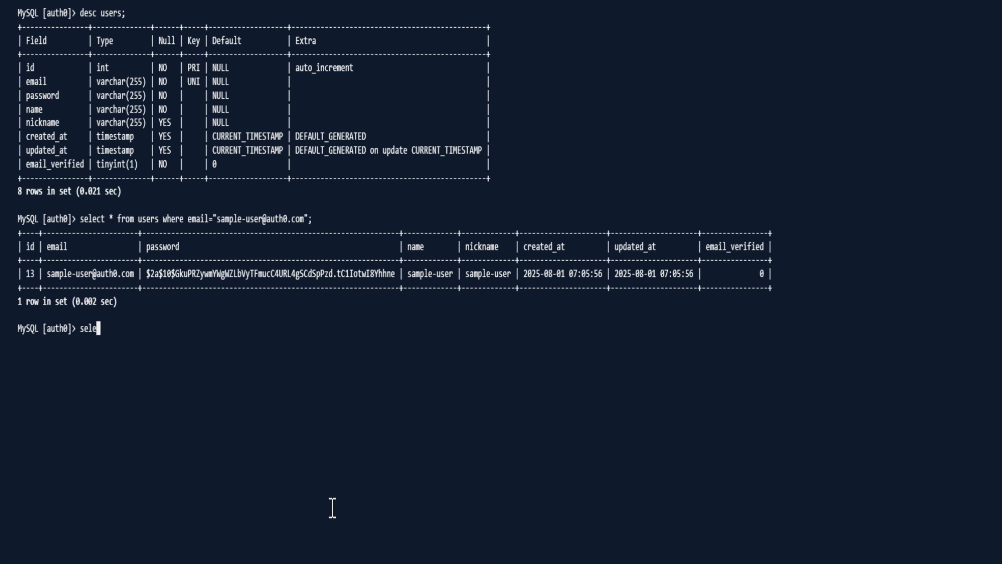
# Switch to the MySQL terminal and query all columns of the users table for the newly signed-up user's email address
pyautogui.write('ct * from users where email')
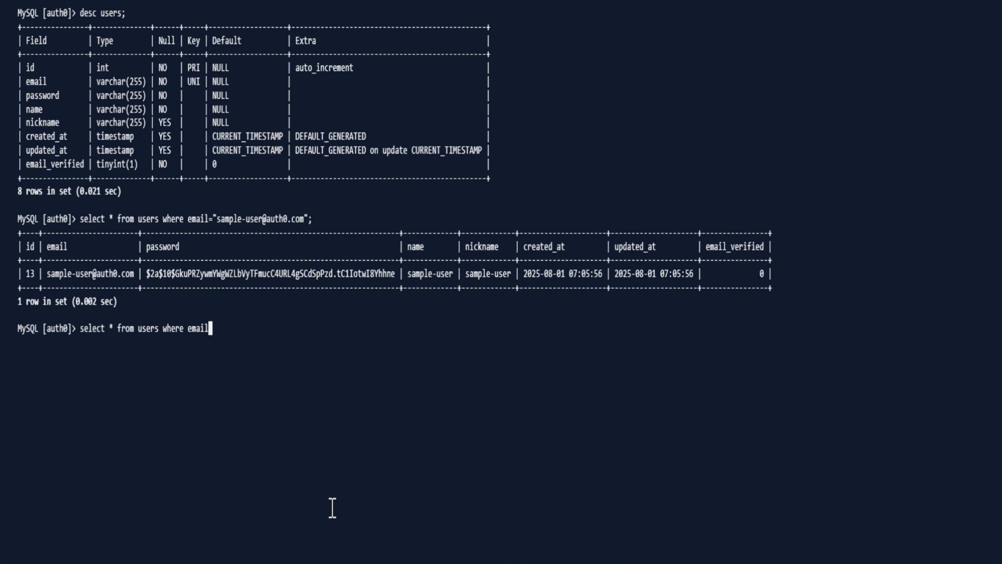
pyautogui.write('="signup-user@auth0.com"')
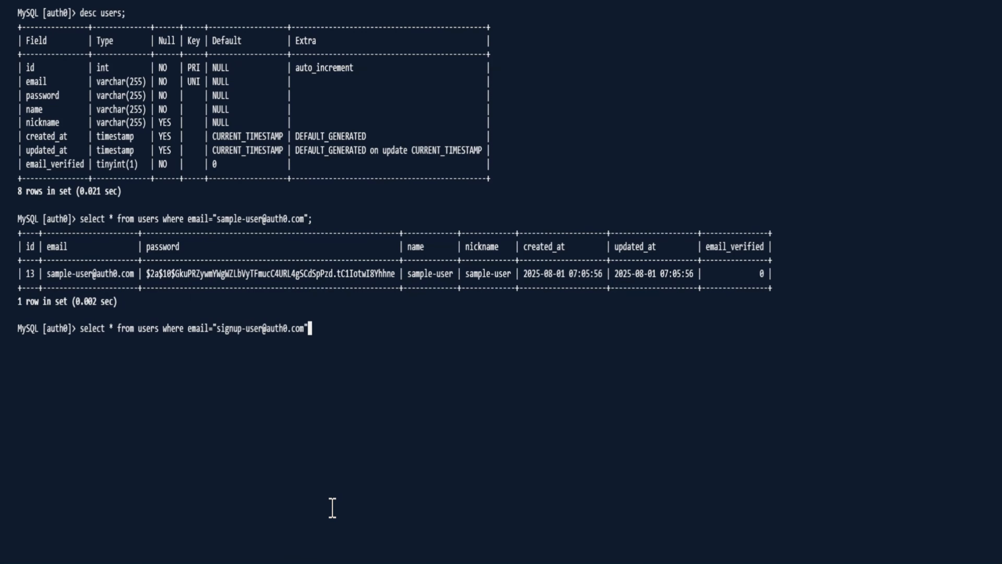
pyautogui.write(';')
pyautogui.press('Return')
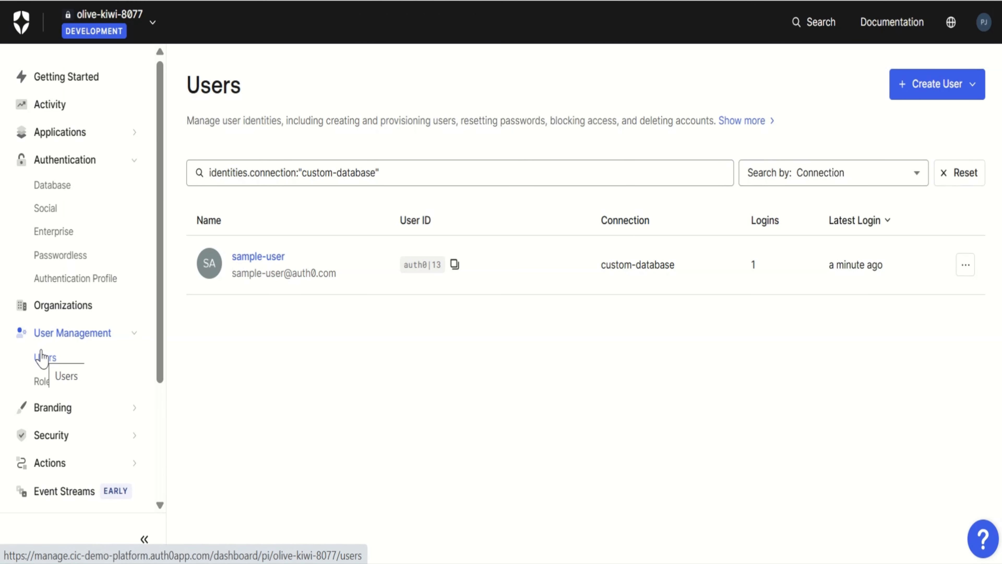
# Switch to the Auth0 dashboard and reload the complete user list to check for the newly signed-up user
pyautogui.click(42, 357)
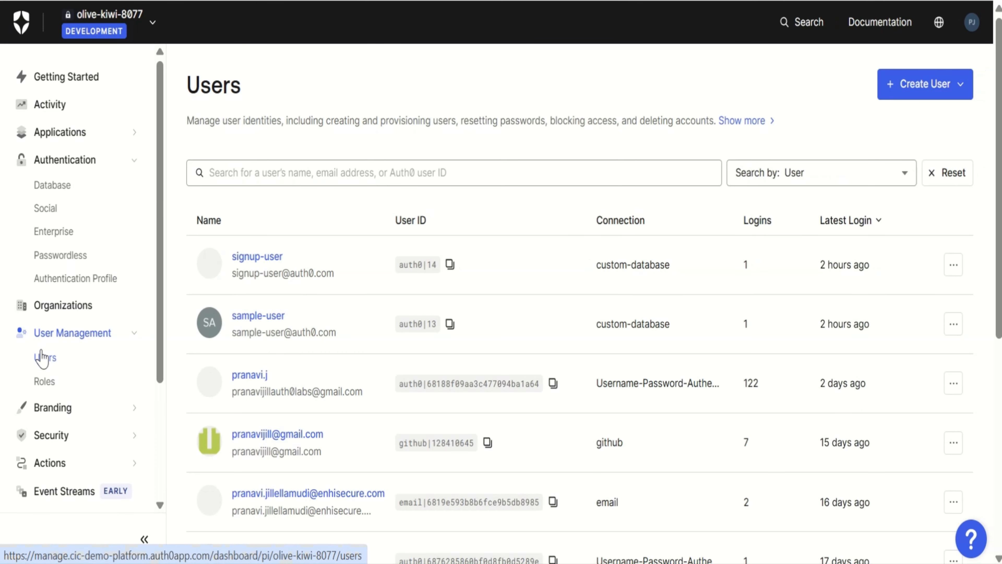
# Filter the user list by the connection "custom-database"
pyautogui.click(836, 174)
pyautogui.click(827, 272)
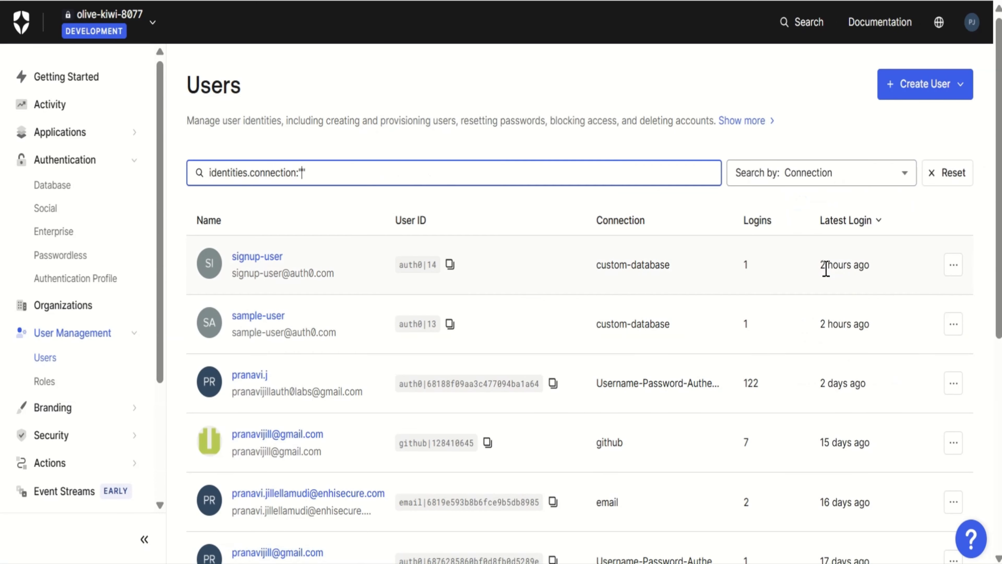
pyautogui.write('custom-database')
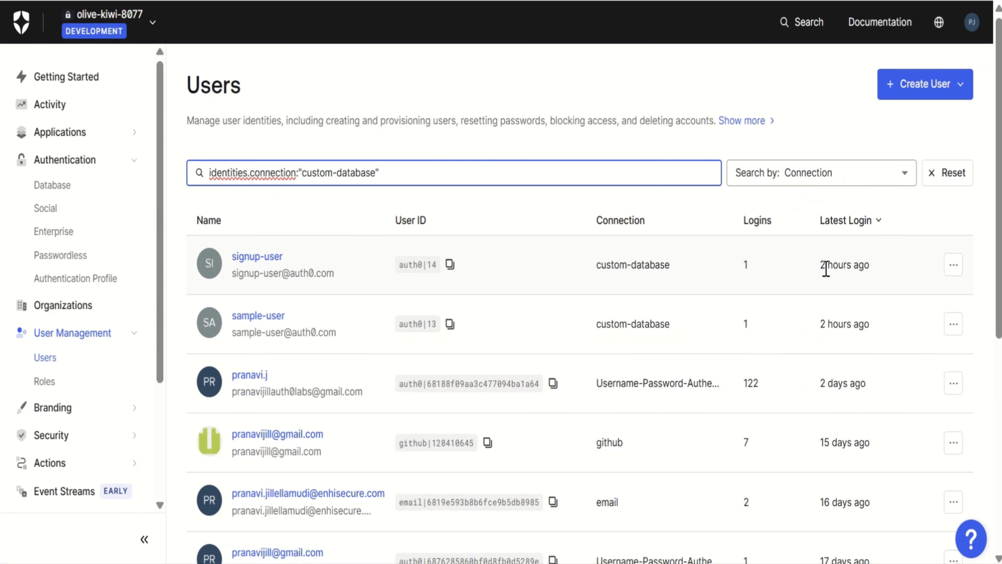
pyautogui.press('Return')
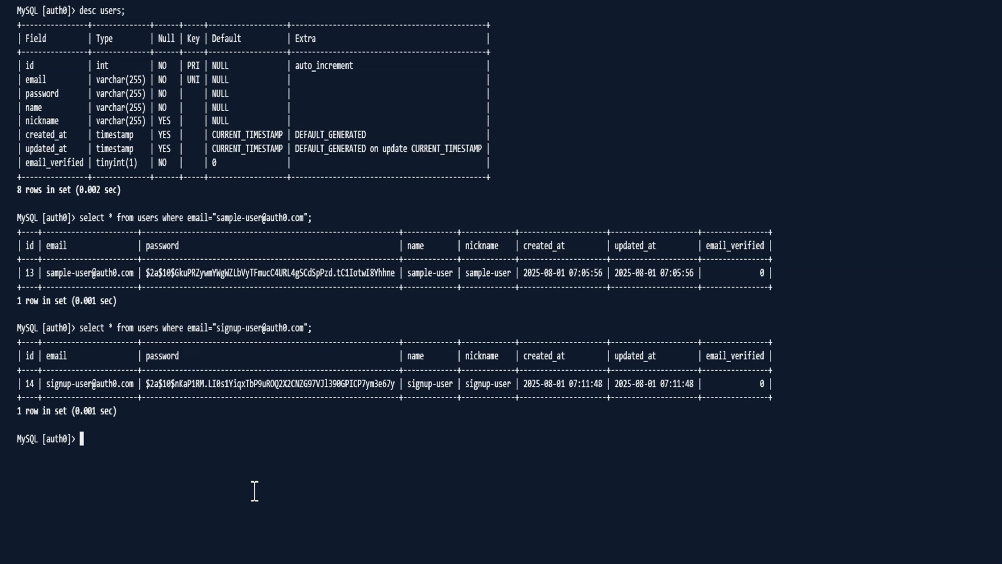
# Switch to the MySQL terminal and delete the newly signed-up user's row from the users table by email address
pyautogui.write('delete from users where ')
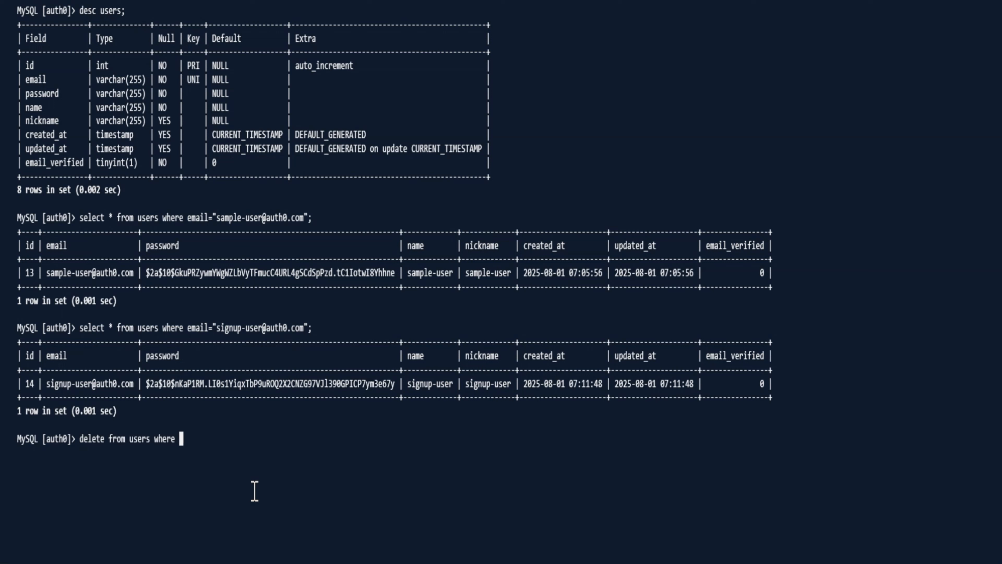
pyautogui.write('email="signup-user@auth0.com";')
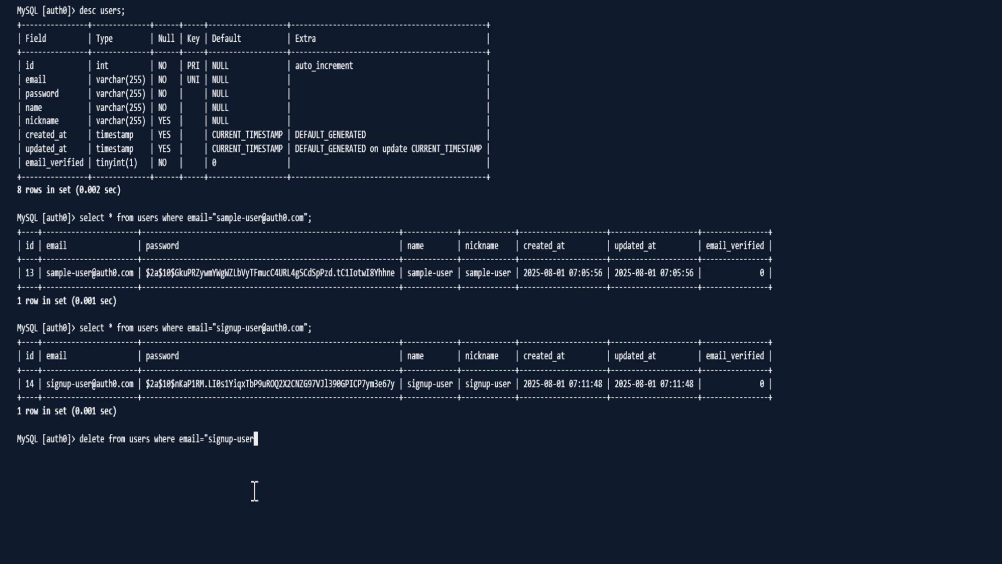
pyautogui.press('Return')
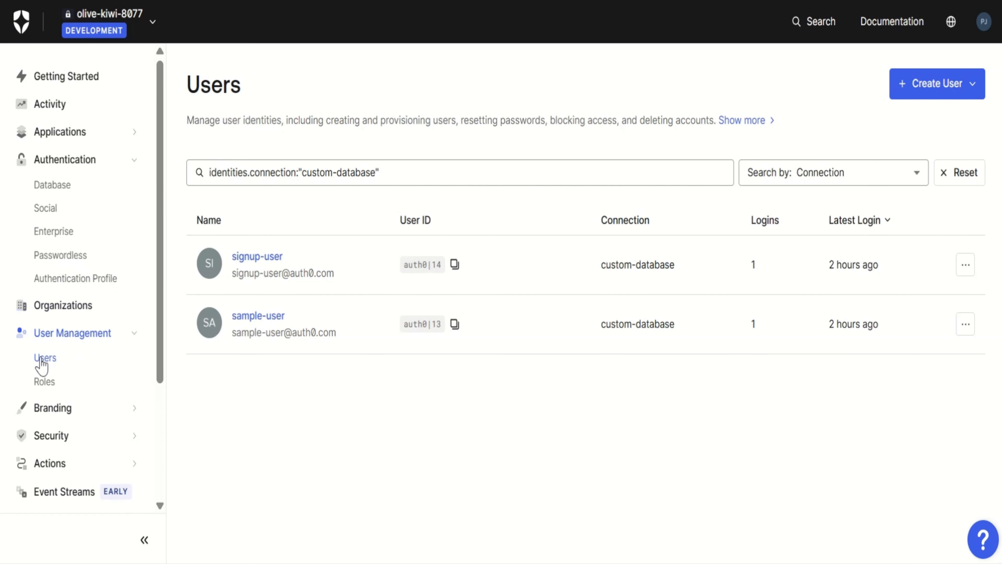
# Switch back to the Auth0 dashboard, reload the user list and filter it by the connection "custom-database"
pyautogui.click(43, 358)
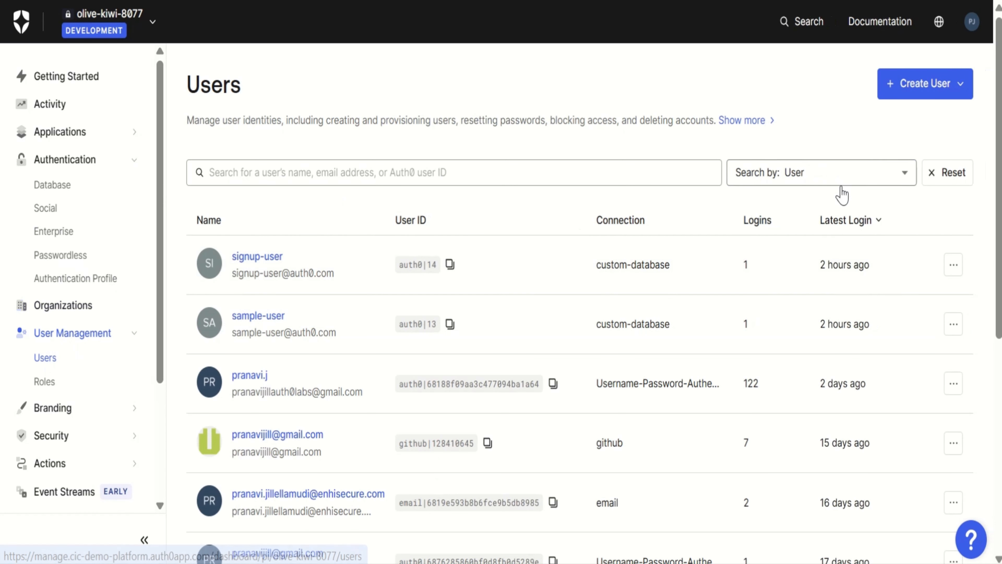
pyautogui.click(842, 176)
pyautogui.click(828, 264)
pyautogui.write('custom-dat')
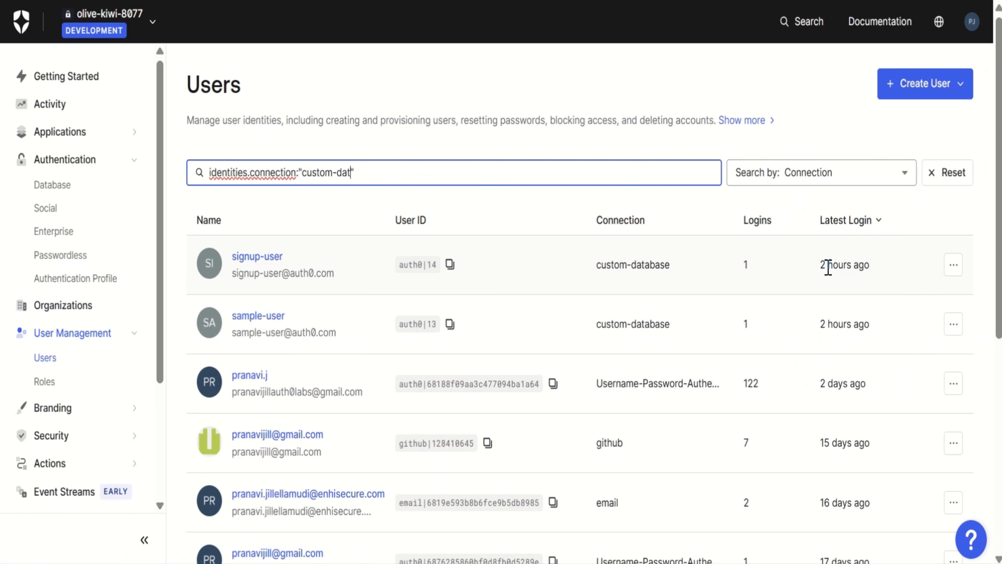
pyautogui.write('abase')
pyautogui.press('Return')
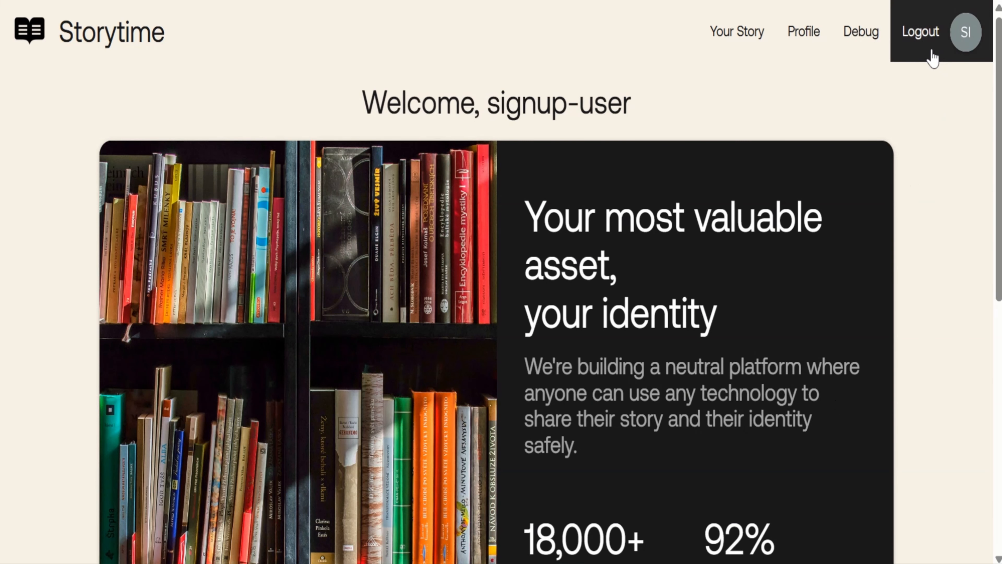
# Switch to Storytime, log out, and try to log in with the deleted user's email address and account password
pyautogui.click(932, 58)
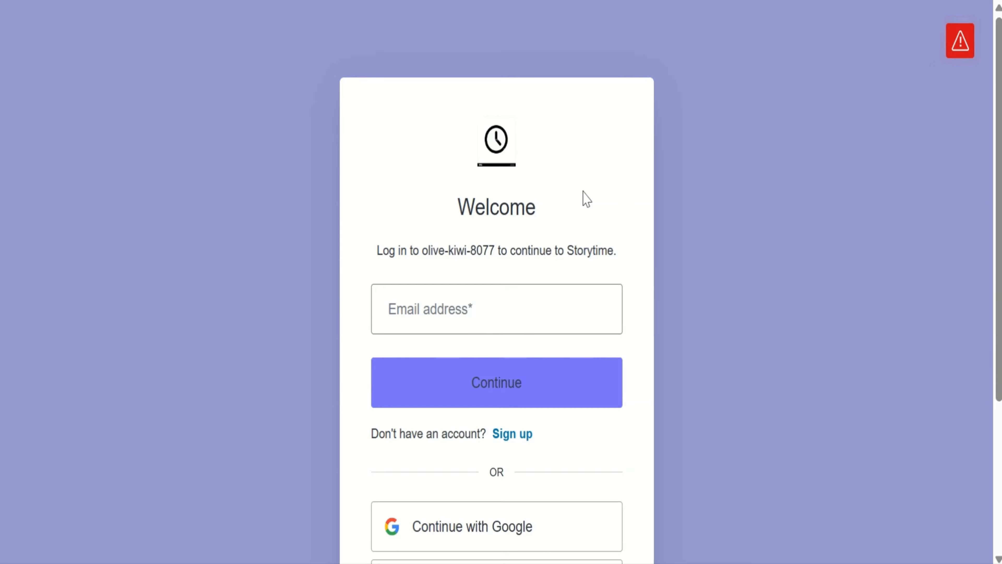
pyautogui.click(462, 318)
pyautogui.write('sig')
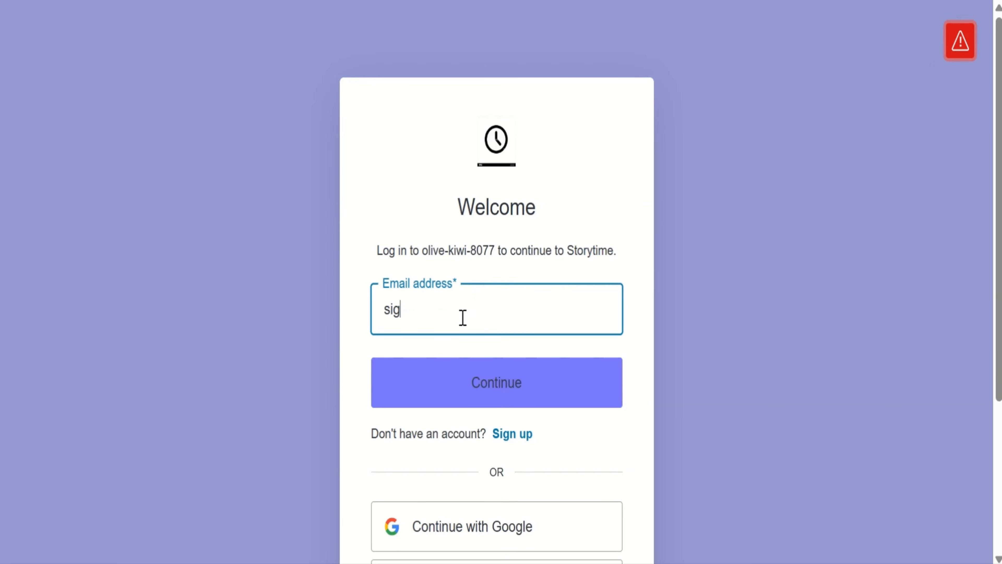
pyautogui.write('nup-use')
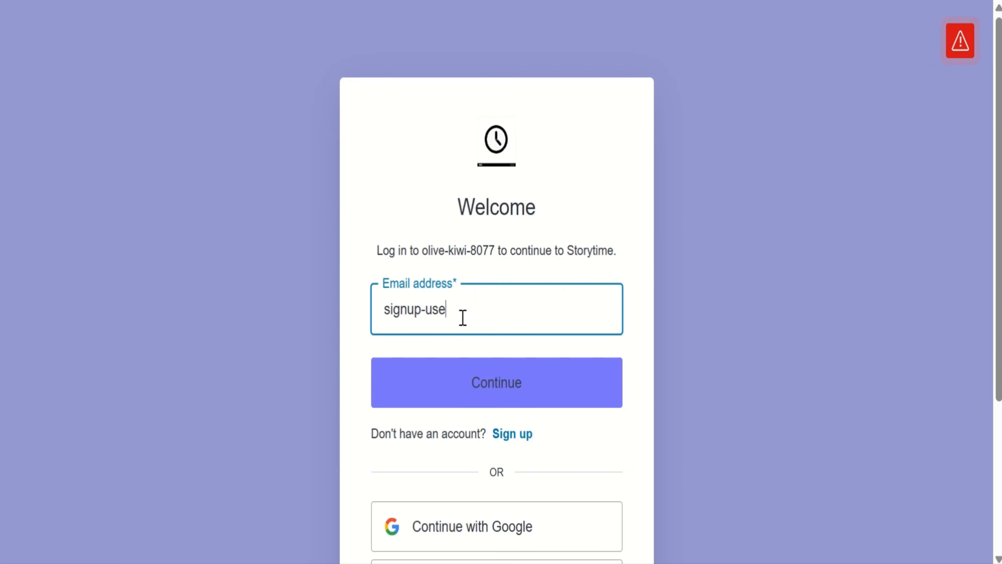
pyautogui.write('r@auth0.com')
pyautogui.click(489, 401)
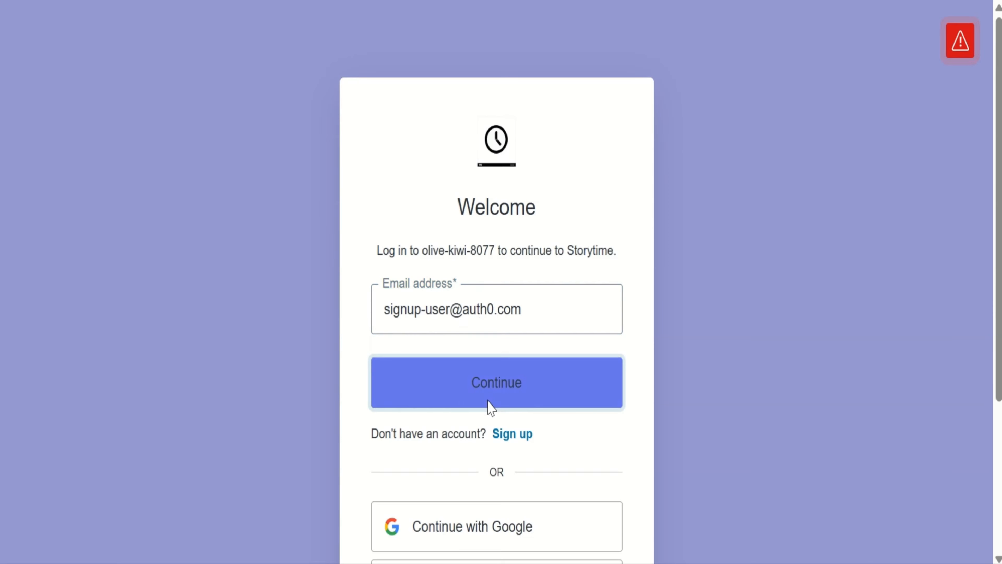
pyautogui.write('•••••••••')
pyautogui.click(485, 491)
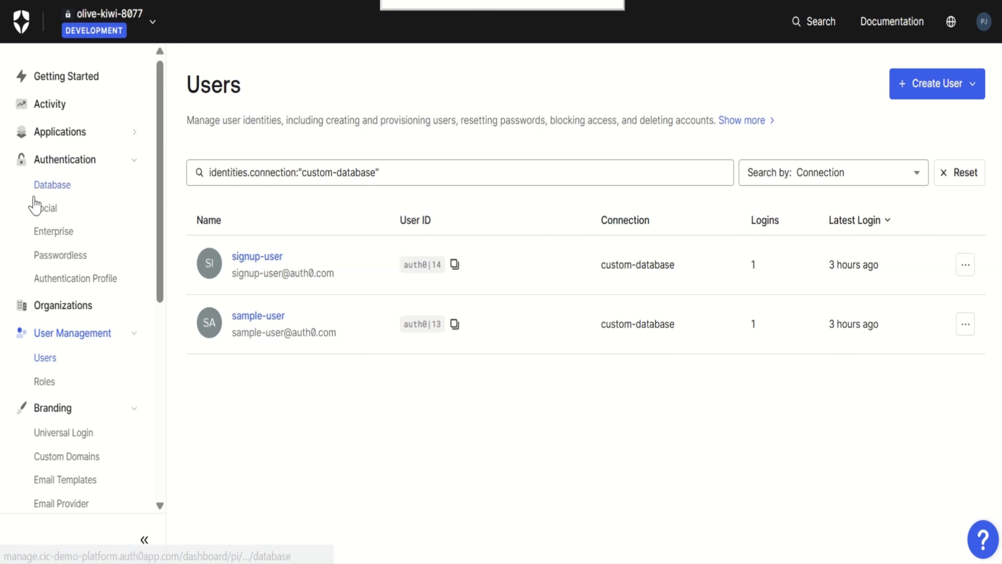
# Switch to the Auth0 dashboard, open the custom-database connection and review its database action scripts
pyautogui.click(46, 190)
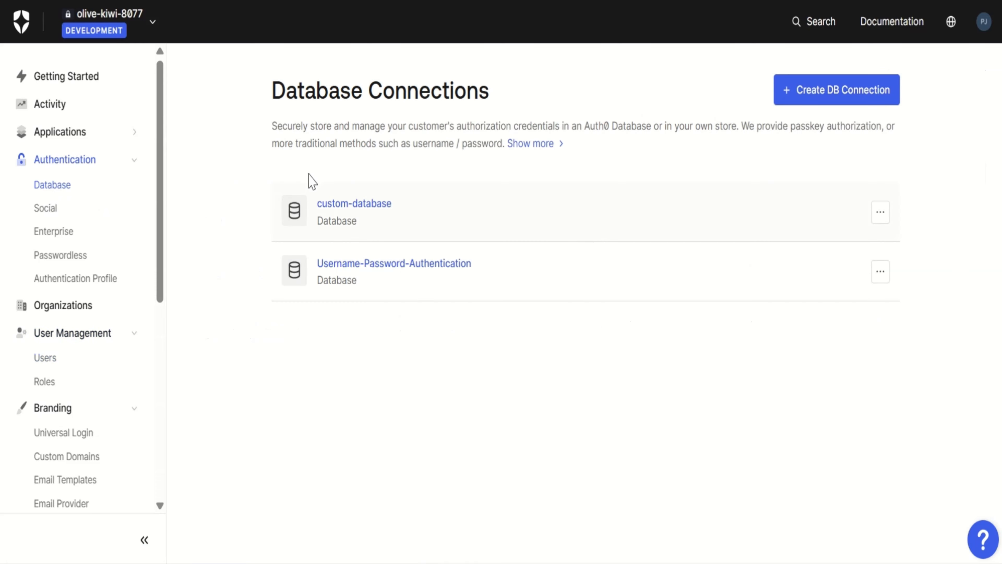
pyautogui.click(342, 204)
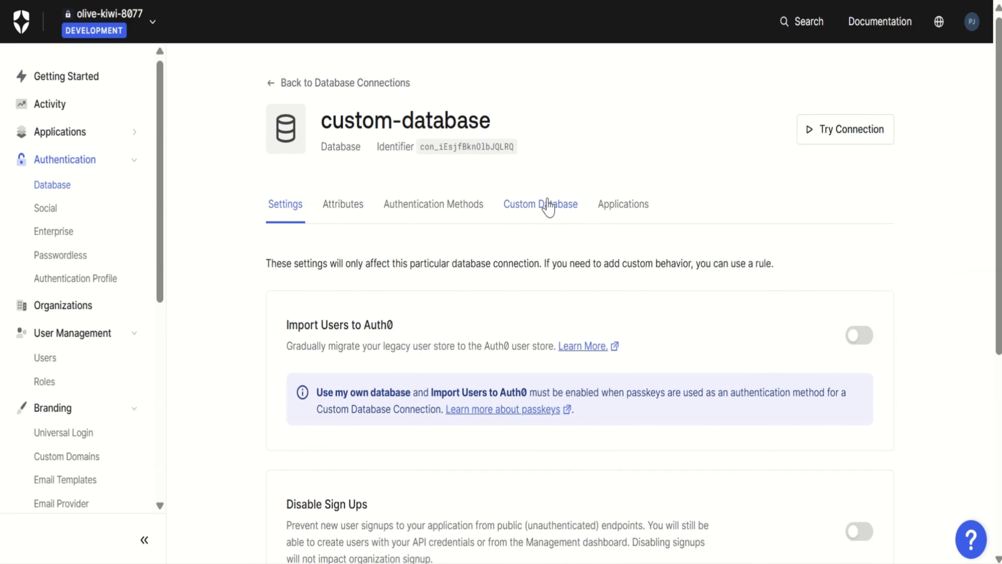
pyautogui.click(548, 207)
pyautogui.scroll(-10, 255, 517)
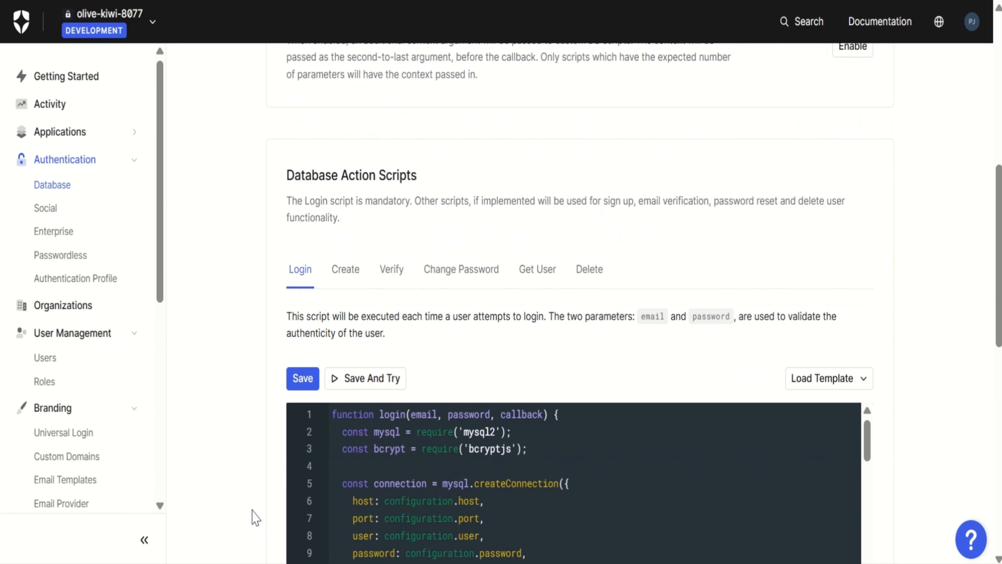
pyautogui.scroll(5, 489, 284)
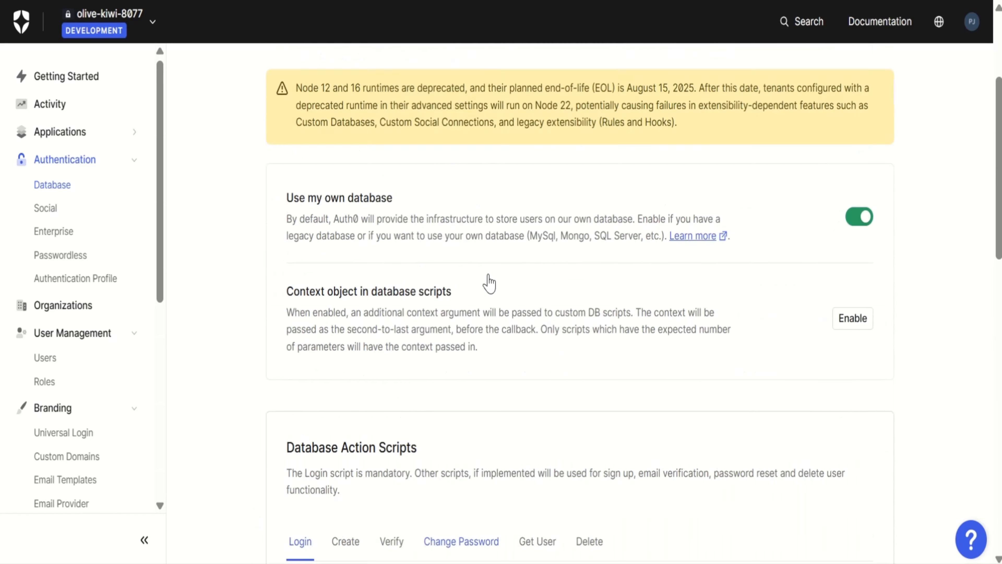
pyautogui.scroll(4, 489, 283)
# Enable Import Users to Auth0 in the custom-database connection's settings and check which database action scripts it offers
pyautogui.click(275, 213)
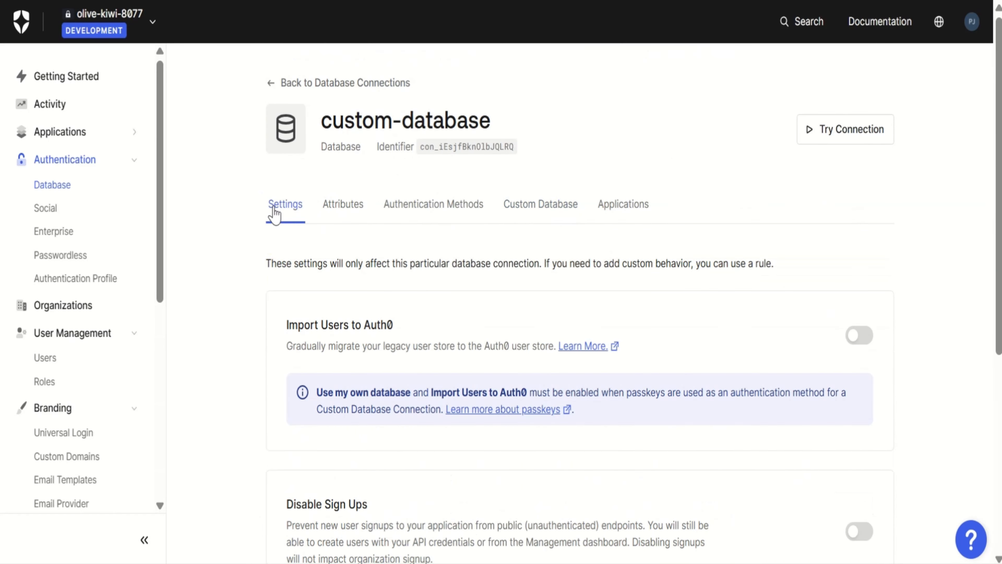
pyautogui.click(859, 336)
pyautogui.click(562, 208)
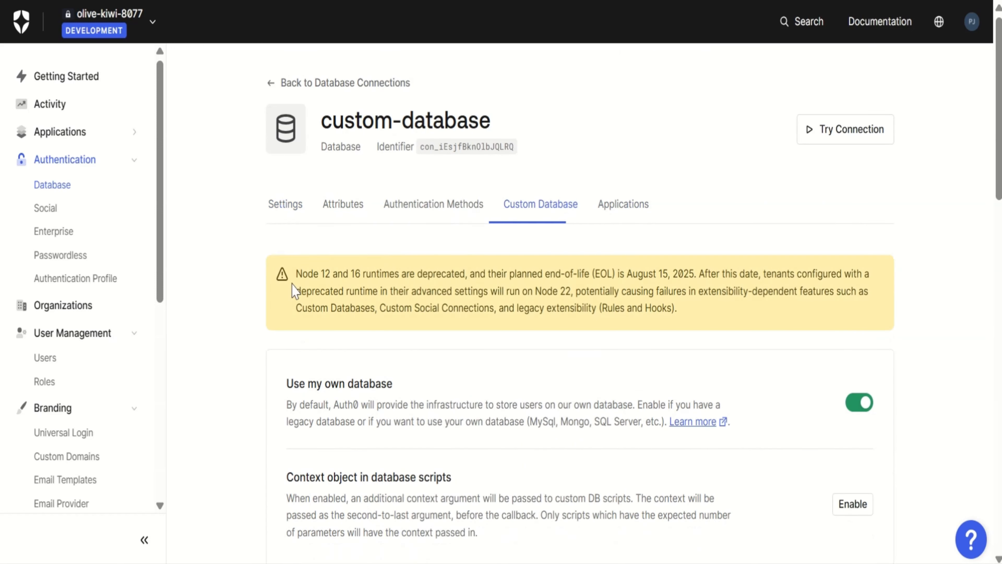
pyautogui.scroll(-8, 221, 394)
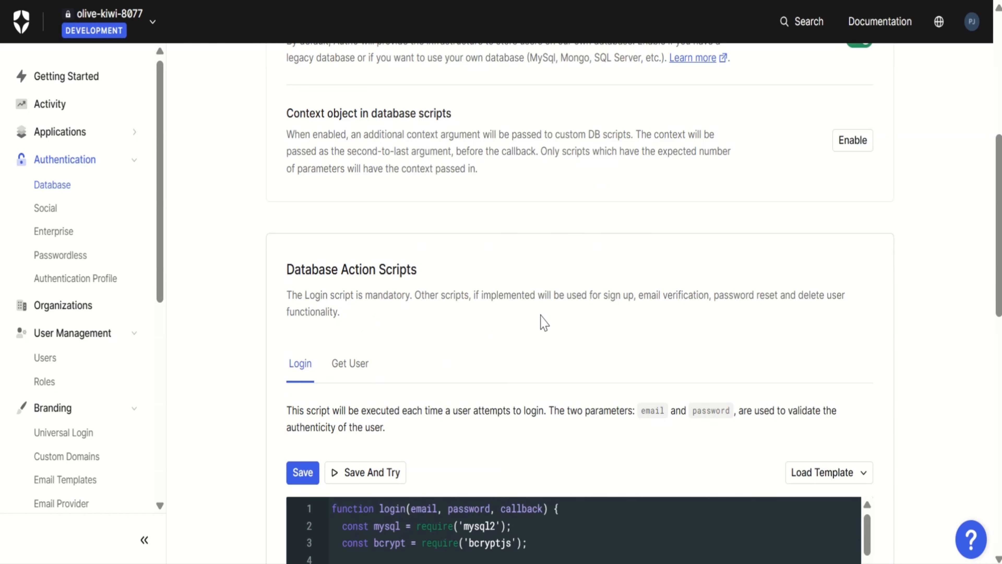
pyautogui.scroll(1, 541, 315)
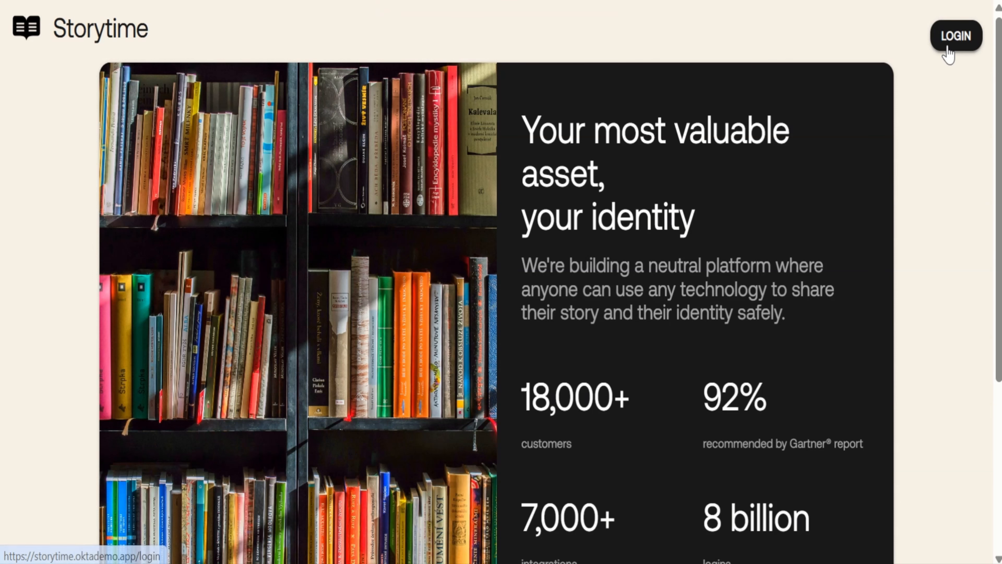
# Switch to Storytime and start signing up a new account with the dummy user's email address
pyautogui.click(949, 48)
pyautogui.scroll(-1, 892, 150)
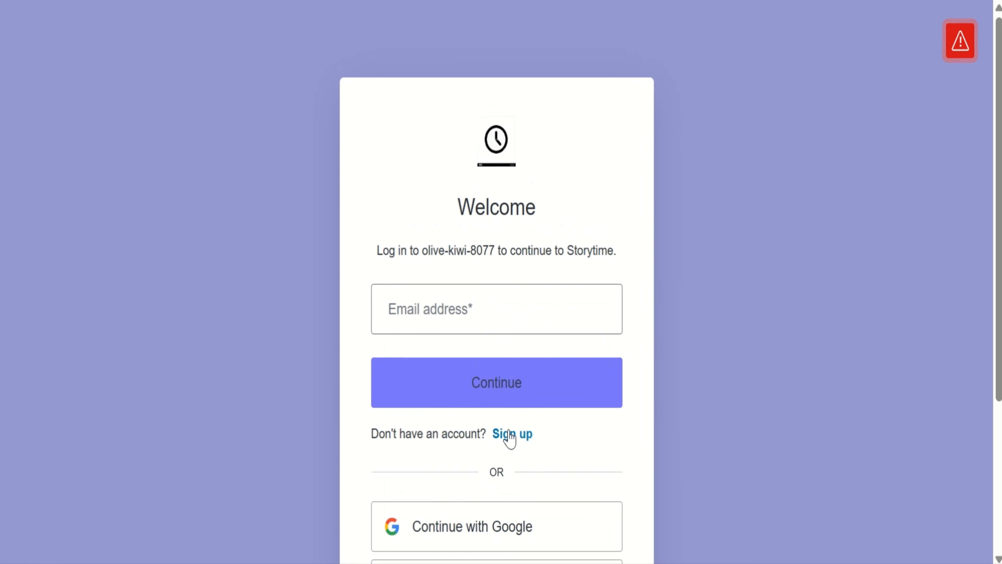
pyautogui.click(509, 433)
pyautogui.scroll(-2, 512, 441)
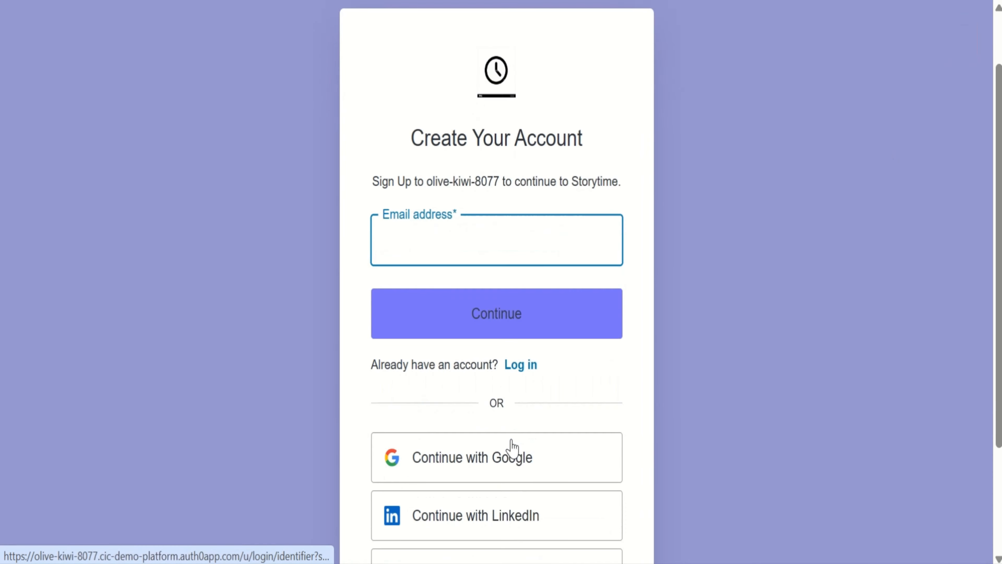
pyautogui.scroll(-1, 512, 447)
pyautogui.write('dummy-u')
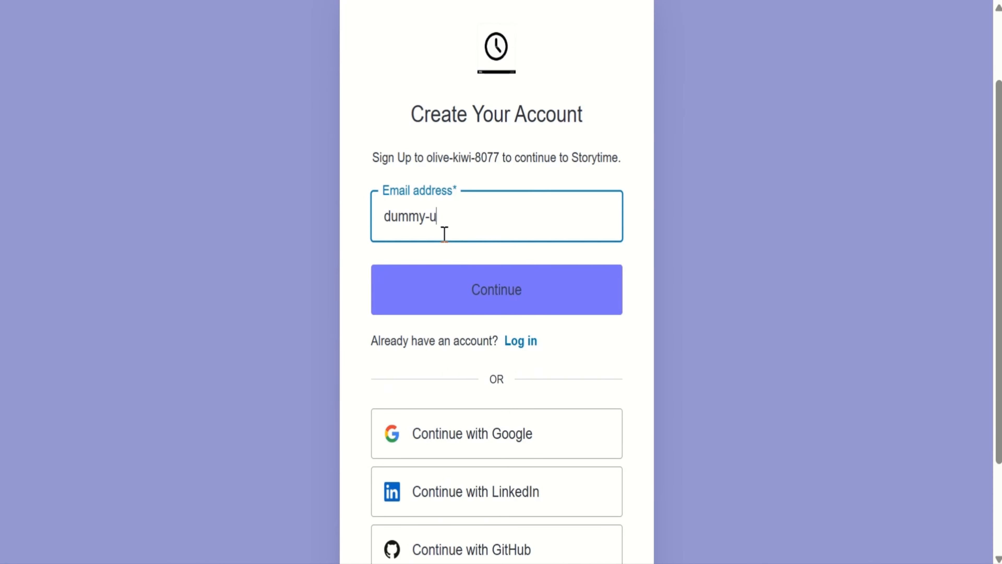
pyautogui.write('ser@auth0.com')
pyautogui.press('Return')
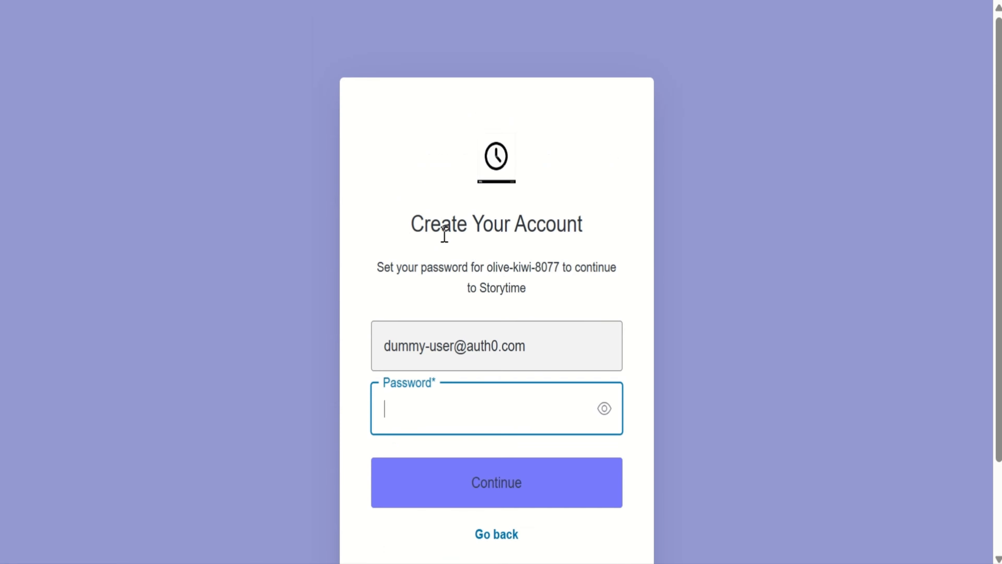
# Enter the account password for the dummy user and submit the sign-up
pyautogui.scroll(-2, 445, 236)
pyautogui.write('••••')
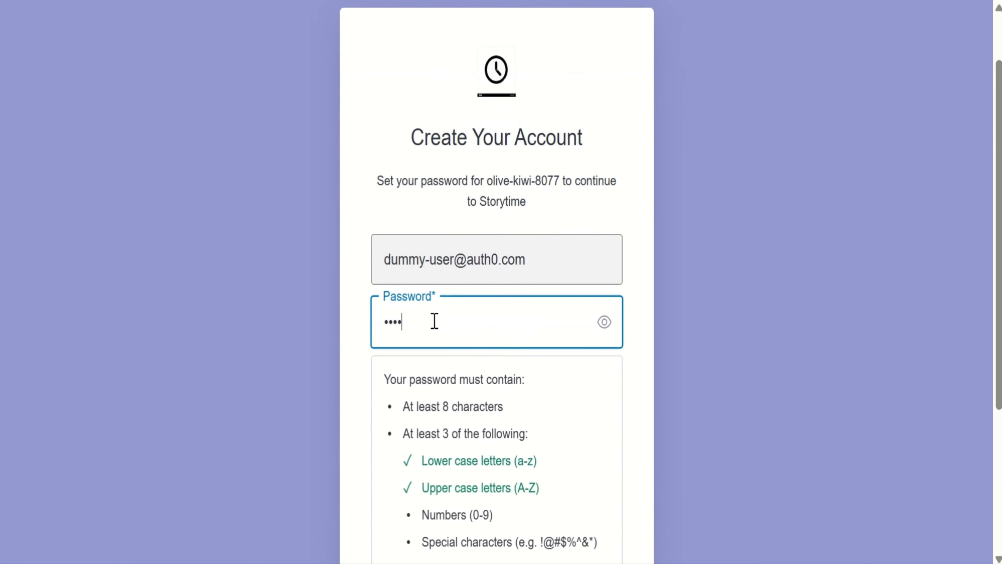
pyautogui.write('•••••')
pyautogui.scroll(-5, 434, 328)
pyautogui.click(449, 450)
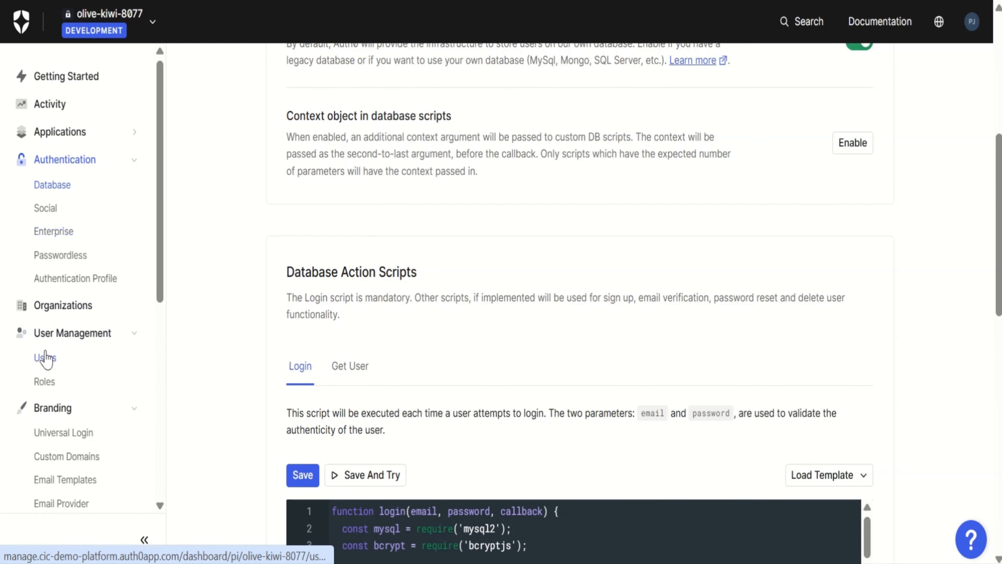
# Switch to the Auth0 dashboard, open the user list and filter it by the connection "custom-database" to check for the dummy user
pyautogui.click(46, 357)
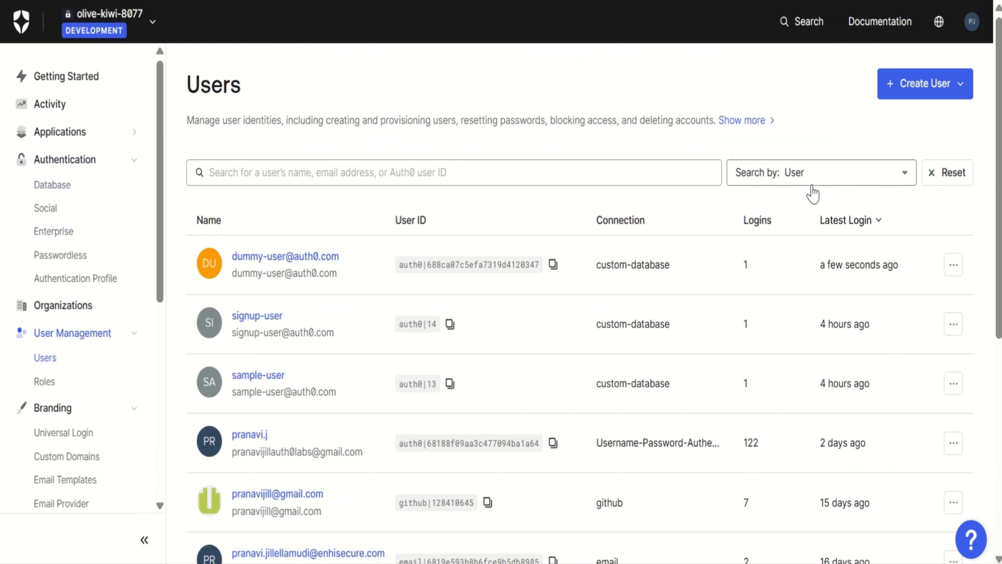
pyautogui.click(812, 175)
pyautogui.click(817, 269)
pyautogui.write('custom-datab')
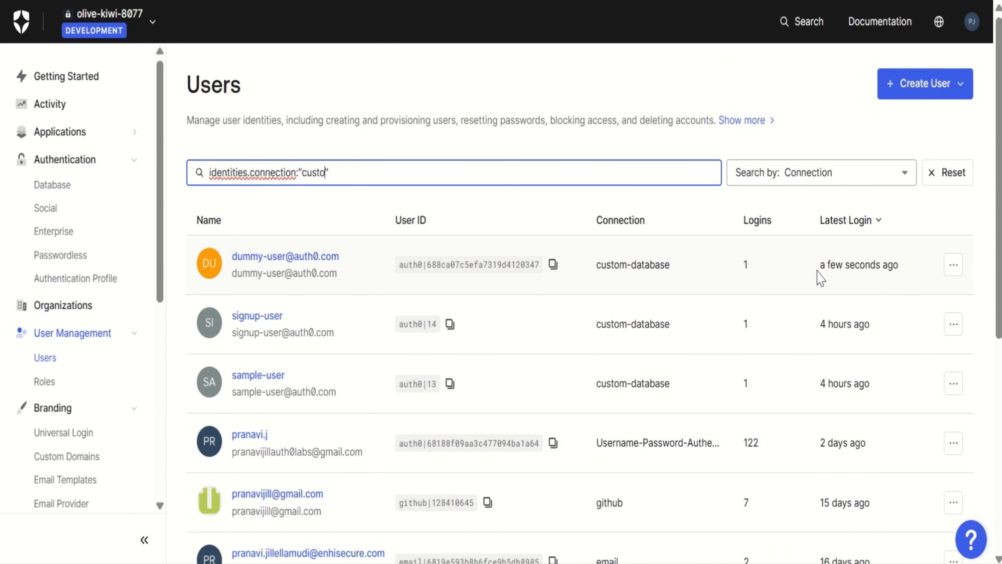
pyautogui.write('ase')
pyautogui.press('Return')
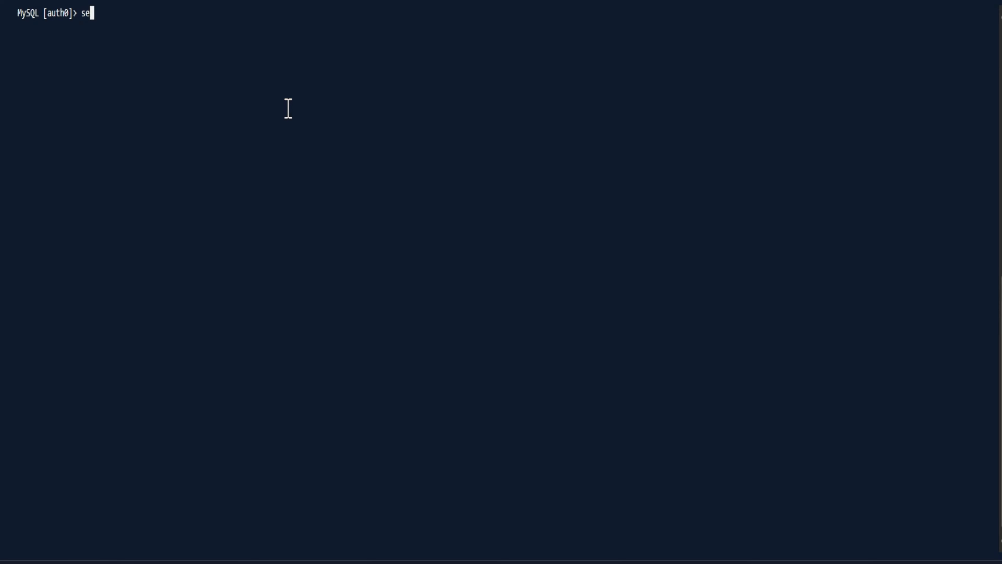
# Switch to the MySQL terminal and query all columns of the users table for the dummy user's email address
pyautogui.write('elect * from users w')
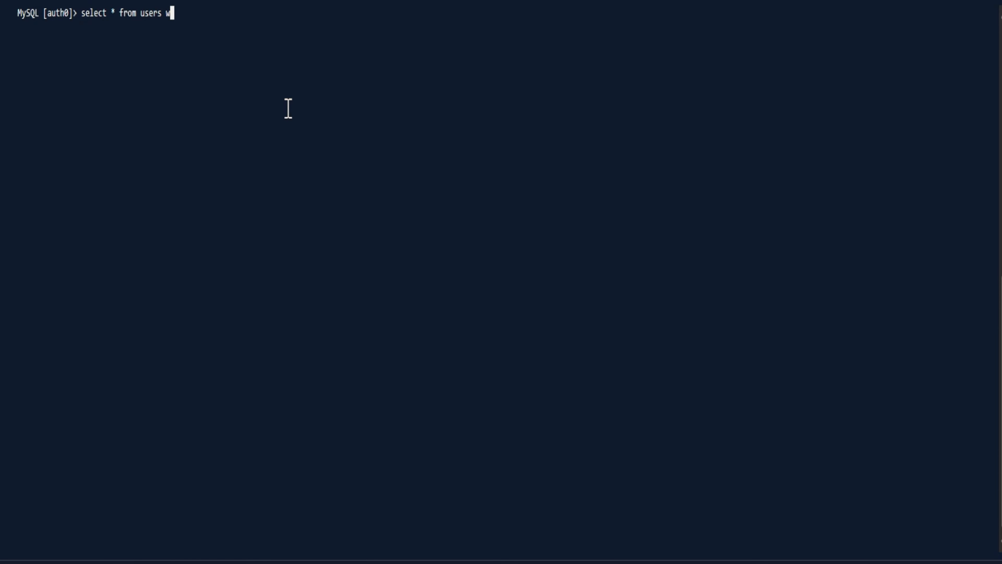
pyautogui.write('here email="dummy-user@auth')
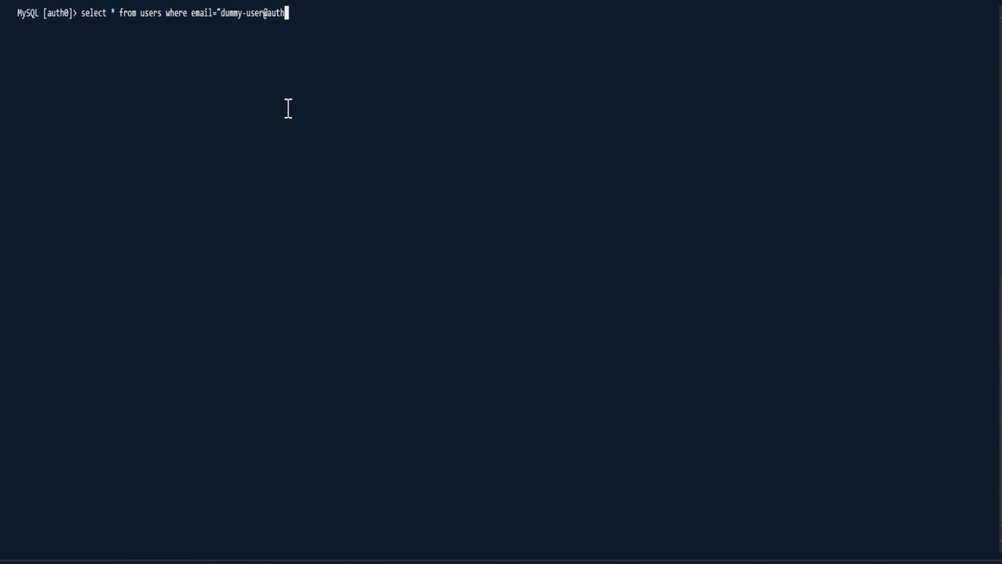
pyautogui.write('0.com";')
pyautogui.press('Return')
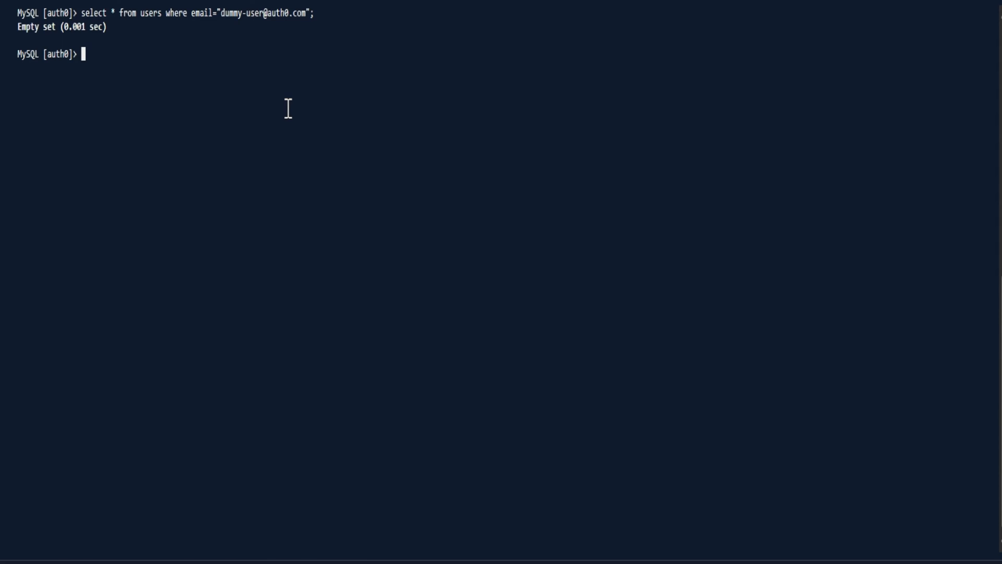
# Query all columns of the users table for the demo user's email address
pyautogui.press('Up')
pyautogui.press('Left')
pyautogui.press('Left')
pyautogui.press('BackSpace')
pyautogui.press('BackSpace')
pyautogui.press('BackSpace')
pyautogui.press('BackSpace')
pyautogui.press('BackSpace')
pyautogui.press('BackSpace')
pyautogui.press('BackSpace')
pyautogui.press('BackSpace')
pyautogui.press('BackSpace')
pyautogui.press('BackSpace')
pyautogui.press('BackSpace')
pyautogui.press('BackSpace')
pyautogui.press('BackSpace')
pyautogui.press('BackSpace')
pyautogui.press('BackSpace')
pyautogui.press('BackSpace')
pyautogui.press('BackSpace')
pyautogui.press('BackSpace')
pyautogui.press('BackSpace')
pyautogui.press('BackSpace')
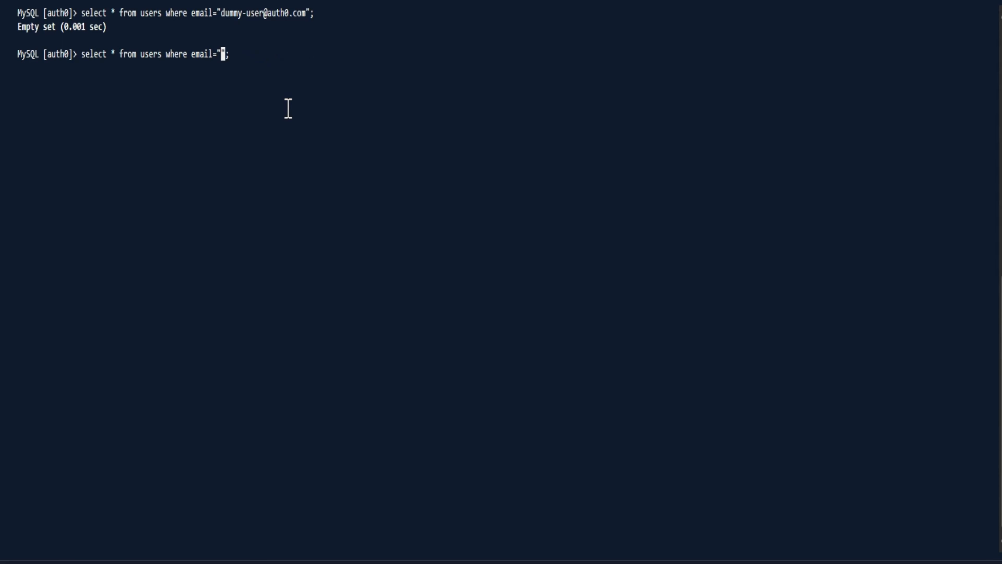
pyautogui.write('demo-user@auth0.com')
pyautogui.press('Return')
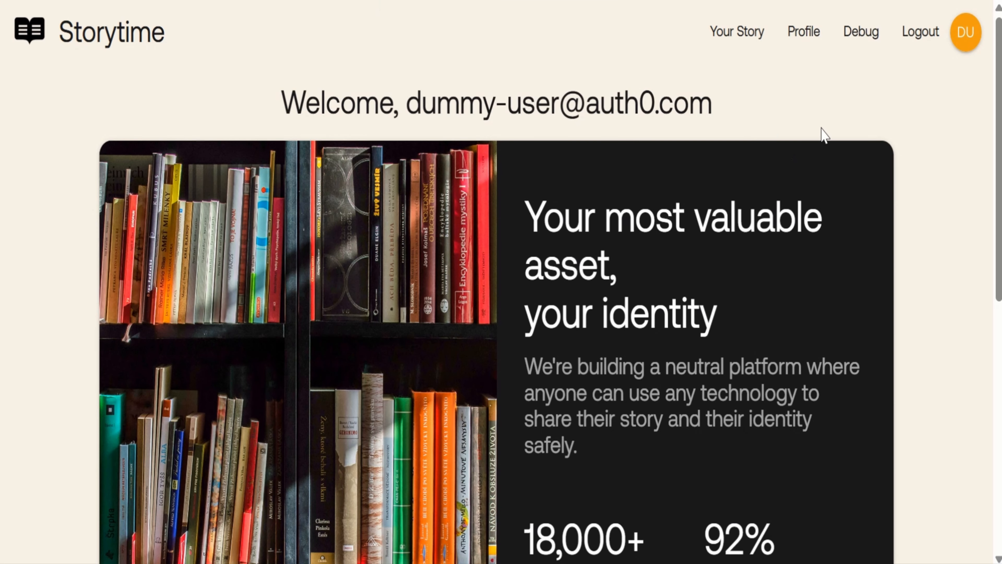
# Switch to Storytime, log out the dummy user and log in with the demo user's email address and account password
pyautogui.click(926, 41)
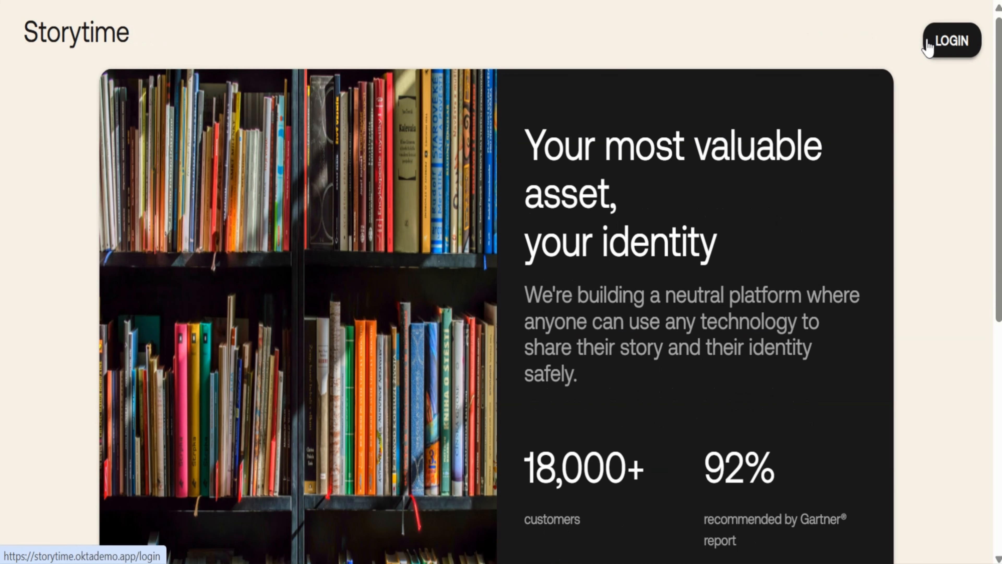
pyautogui.click(950, 44)
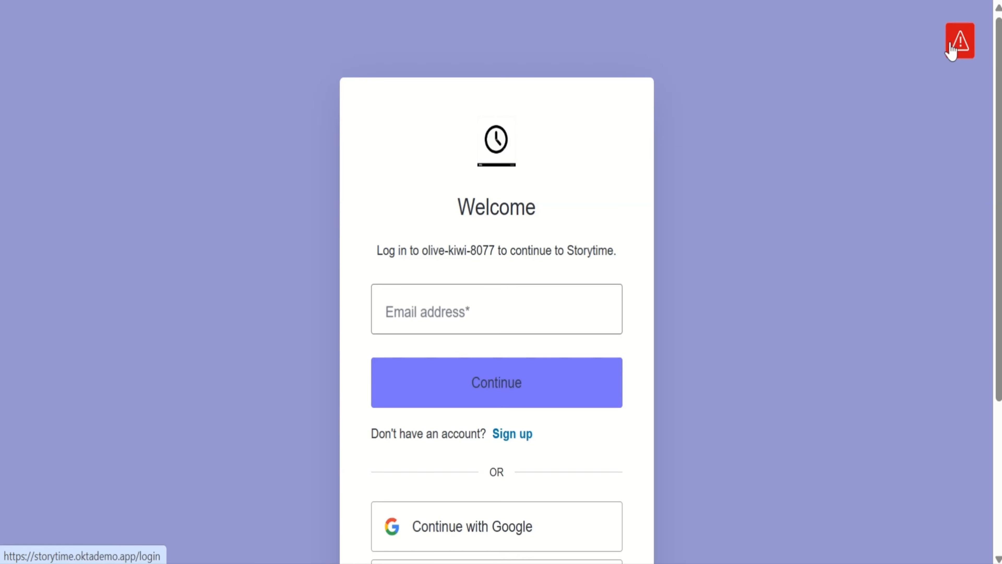
pyautogui.click(434, 287)
pyautogui.write('demo-user@auth0.com')
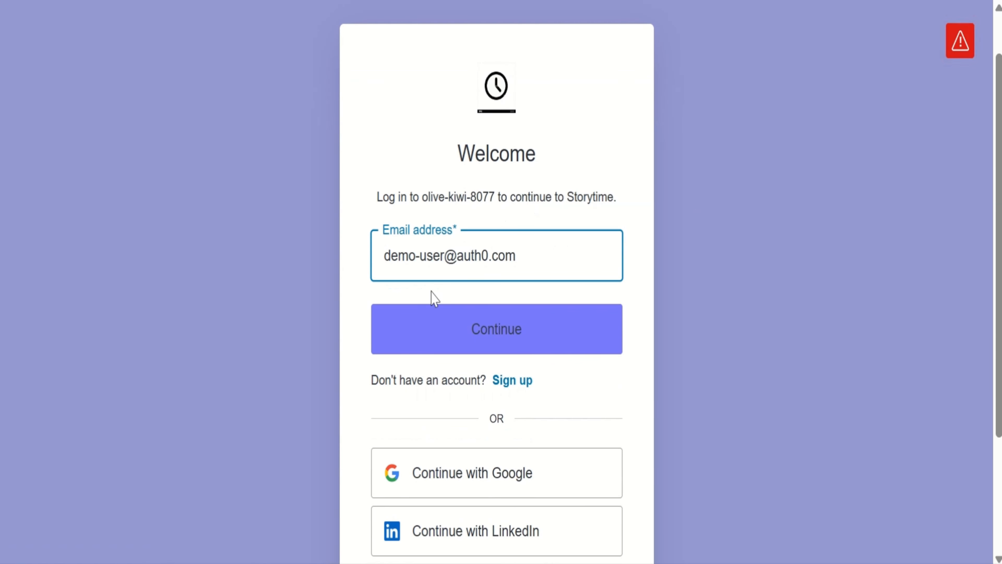
pyautogui.press('Return')
pyautogui.write('•••••••••')
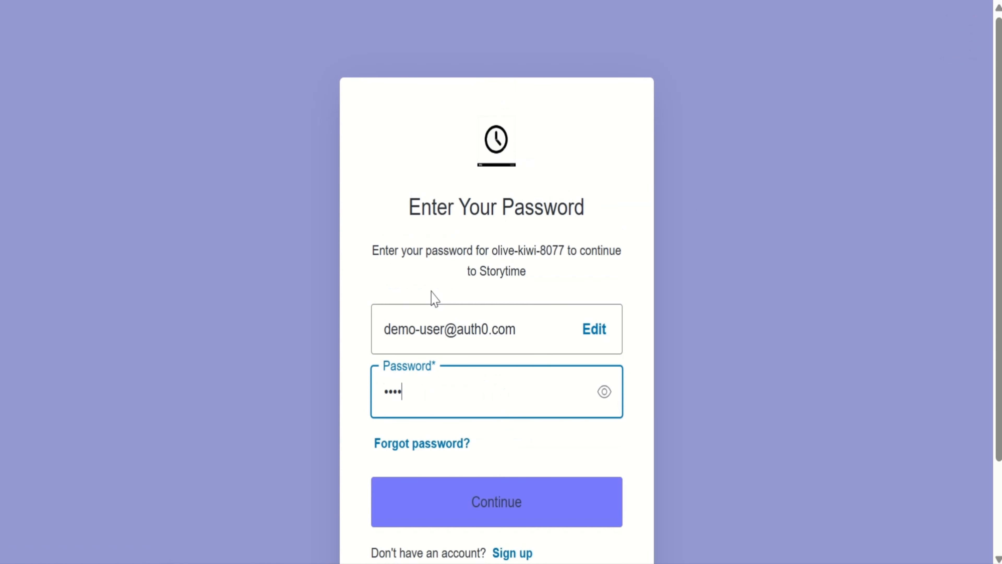
pyautogui.press('Return')
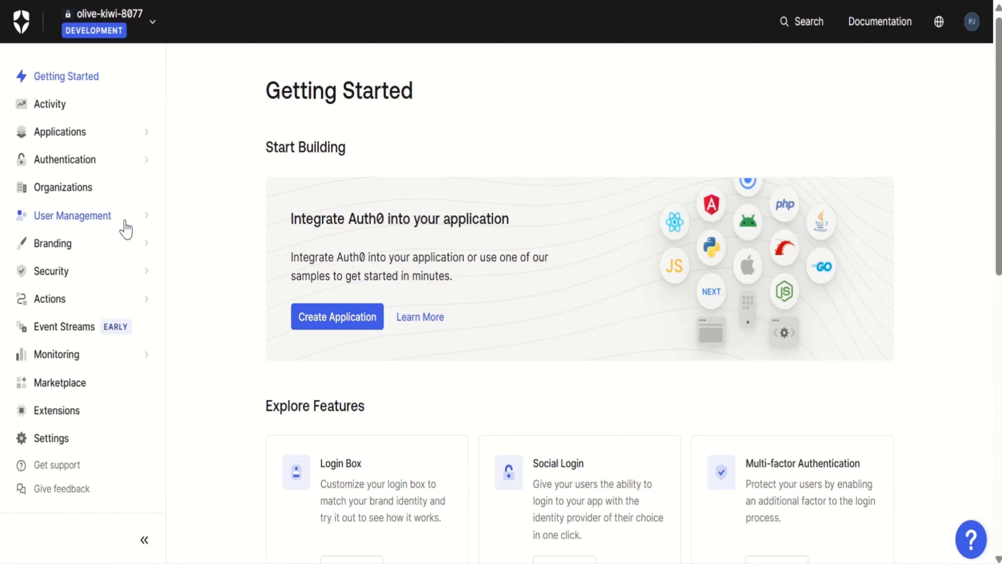
# Switch to the Auth0 dashboard, open the user list and filter it by the connection "custom-database" to check the demo user's entry
pyautogui.click(120, 217)
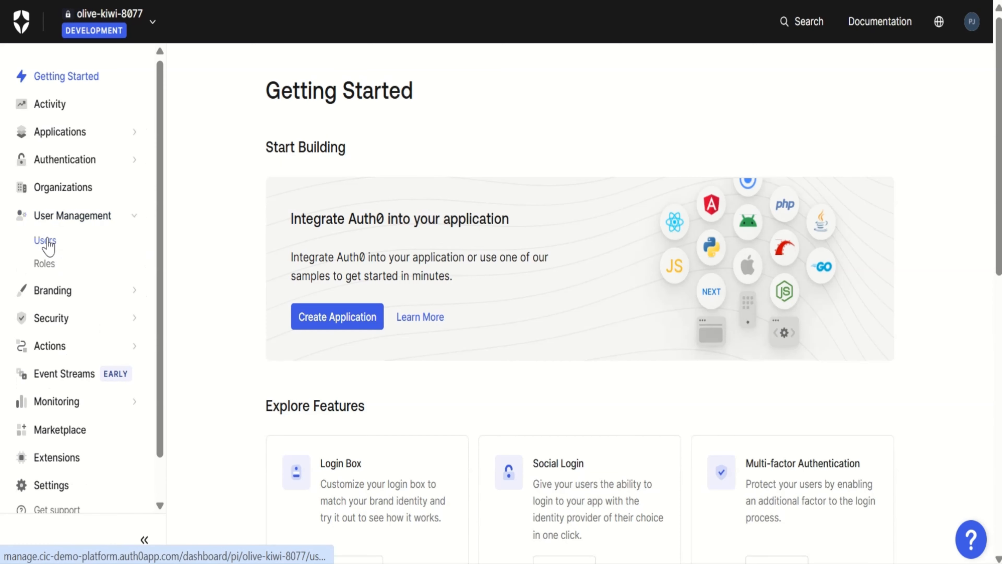
pyautogui.click(45, 241)
pyautogui.click(827, 179)
pyautogui.click(816, 268)
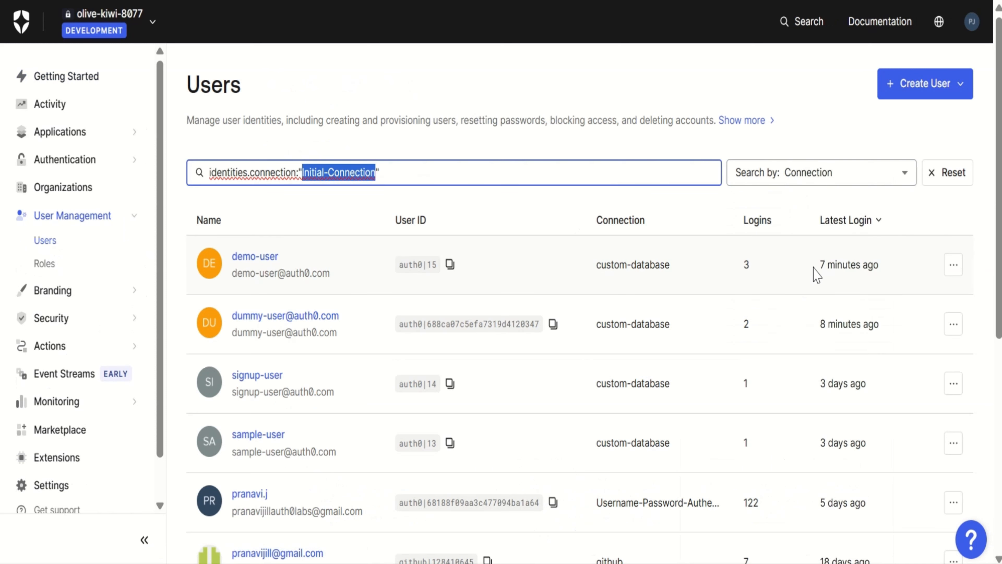
pyautogui.write('custom-database')
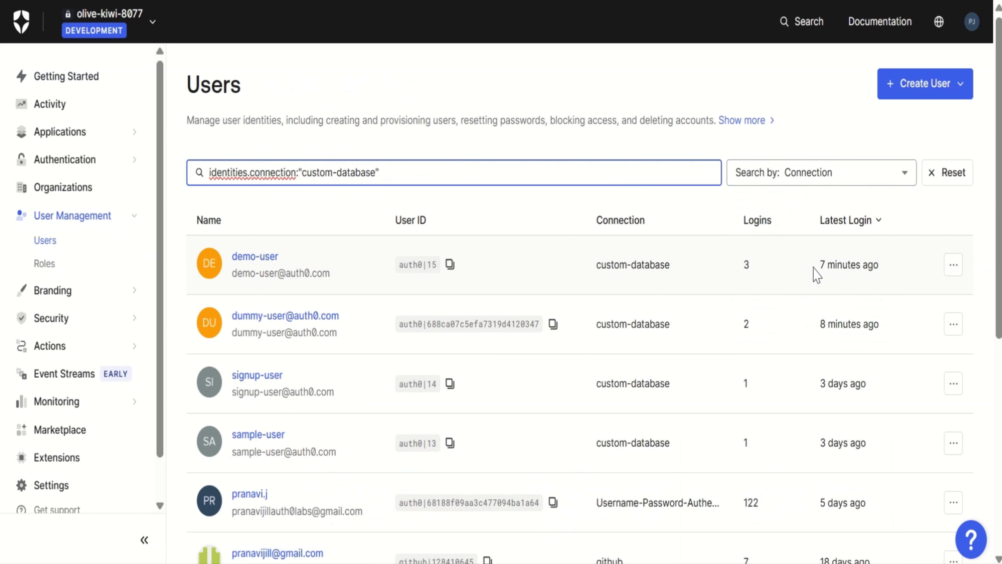
pyautogui.press('Return')
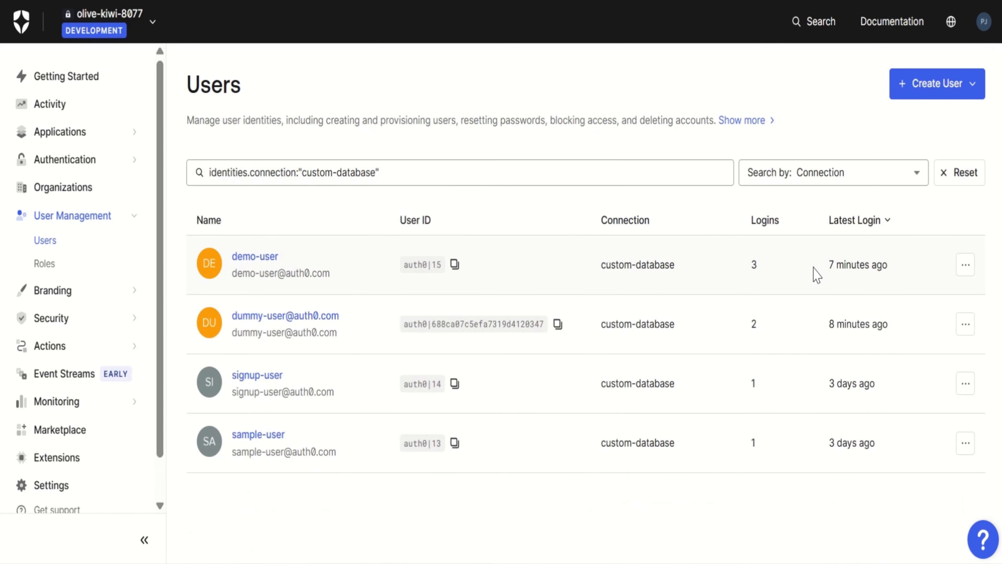
pyautogui.click(455, 272)
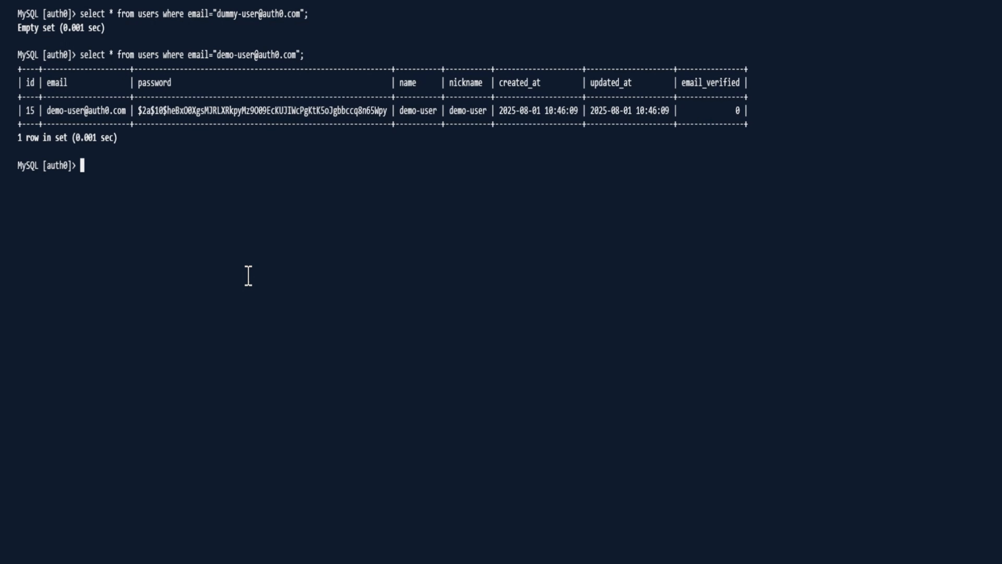
# Switch to the MySQL terminal and delete the demo user's row from the users table, matching it by email address
pyautogui.press('Up')
pyautogui.hotkey('ctrl', 'Left')
pyautogui.hotkey('ctrl', 'Left')
pyautogui.hotkey('ctrl', 'Left')
pyautogui.hotkey('ctrl', 'Left')
pyautogui.hotkey('ctrl', 'Left')
pyautogui.hotkey('ctrl', 'Left')
pyautogui.hotkey('ctrl', 'Left')
pyautogui.hotkey('ctrl', 'Left')
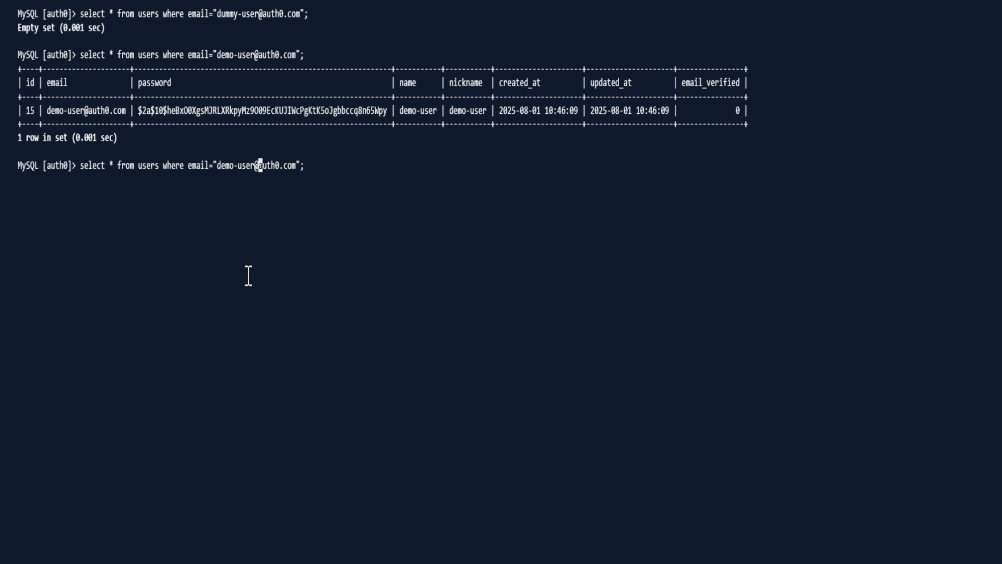
pyautogui.press('Left')
pyautogui.press('Left')
pyautogui.press('Delete')
pyautogui.press('Delete')
pyautogui.press('BackSpace')
pyautogui.press('BackSpace')
pyautogui.press('BackSpace')
pyautogui.press('BackSpace')
pyautogui.press('BackSpace')
pyautogui.press('BackSpace')
pyautogui.press('BackSpace')
pyautogui.write('delete')
pyautogui.press('Return')
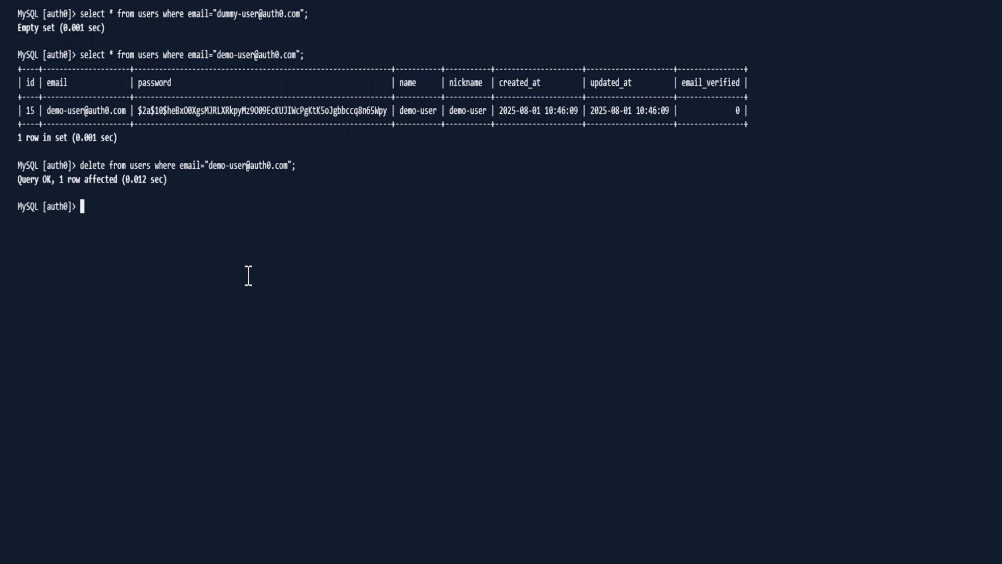
# Rerun the select query on the users table for the deleted demo user's email address
pyautogui.press('Up')
pyautogui.press('Up')
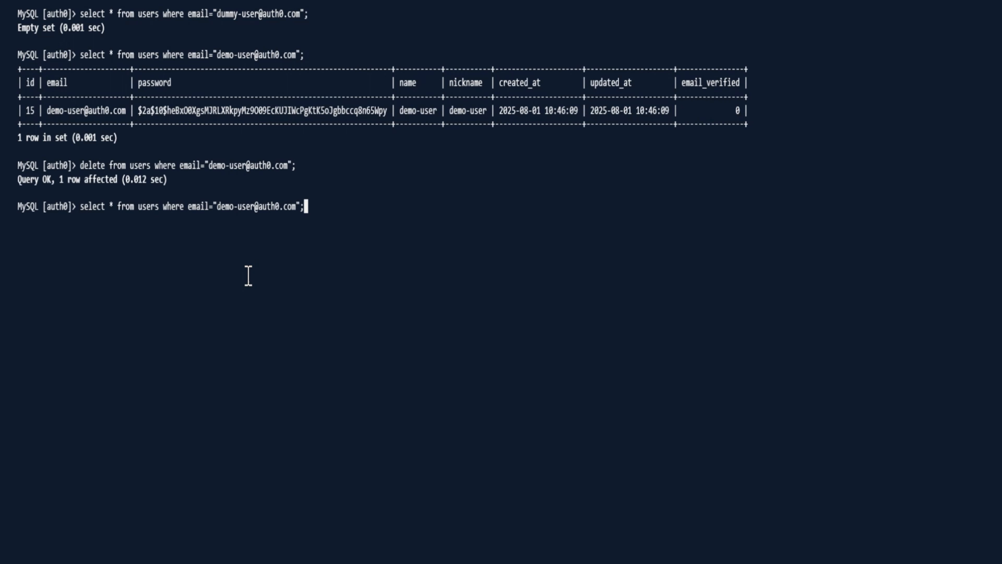
pyautogui.press('Return')
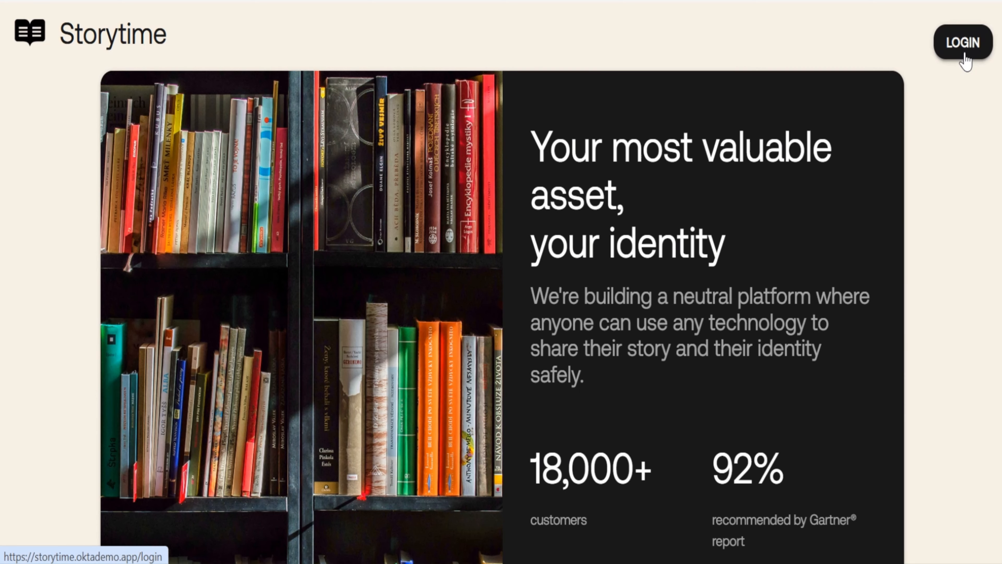
# Switch to Storytime and log in again with the demo user's email address and account password
pyautogui.click(962, 49)
pyautogui.click(524, 308)
pyautogui.write('demo-uset')
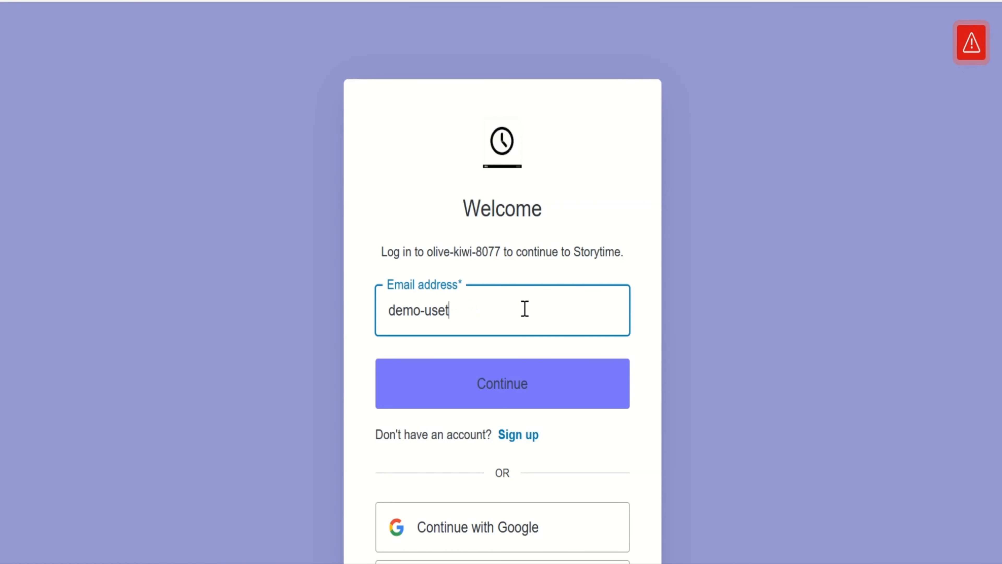
pyautogui.press('BackSpace')
pyautogui.write('r@auth0.com')
pyautogui.click(498, 385)
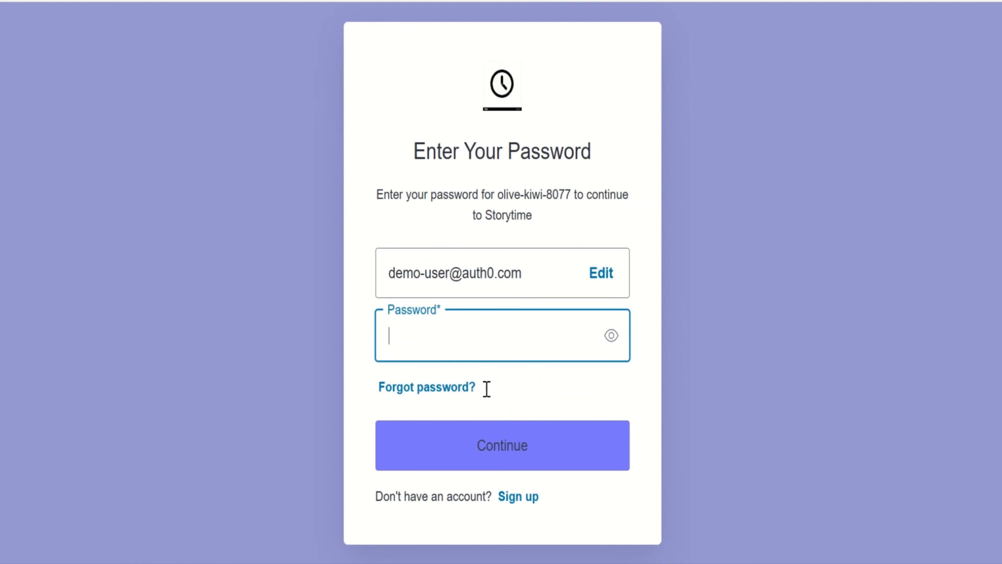
pyautogui.write('********')
pyautogui.click(499, 436)
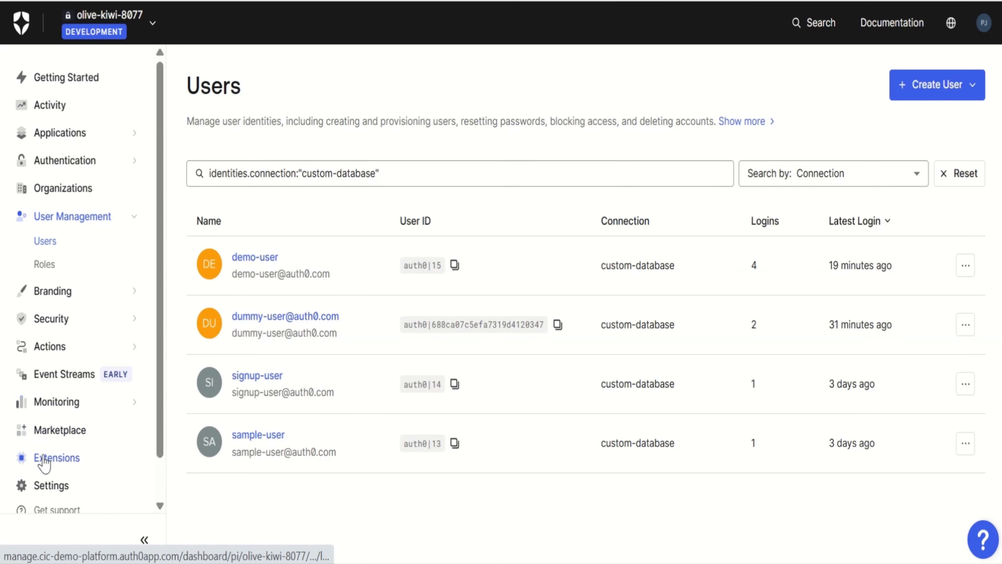
# Switch to the Auth0 dashboard, install the User Import / Export extension and open it
pyautogui.click(44, 461)
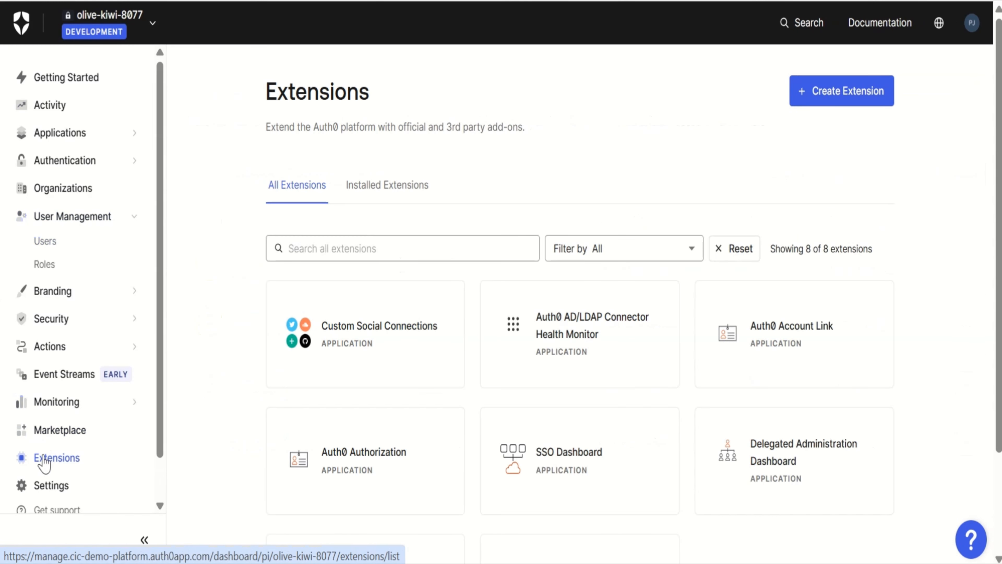
pyautogui.scroll(-3, 458, 432)
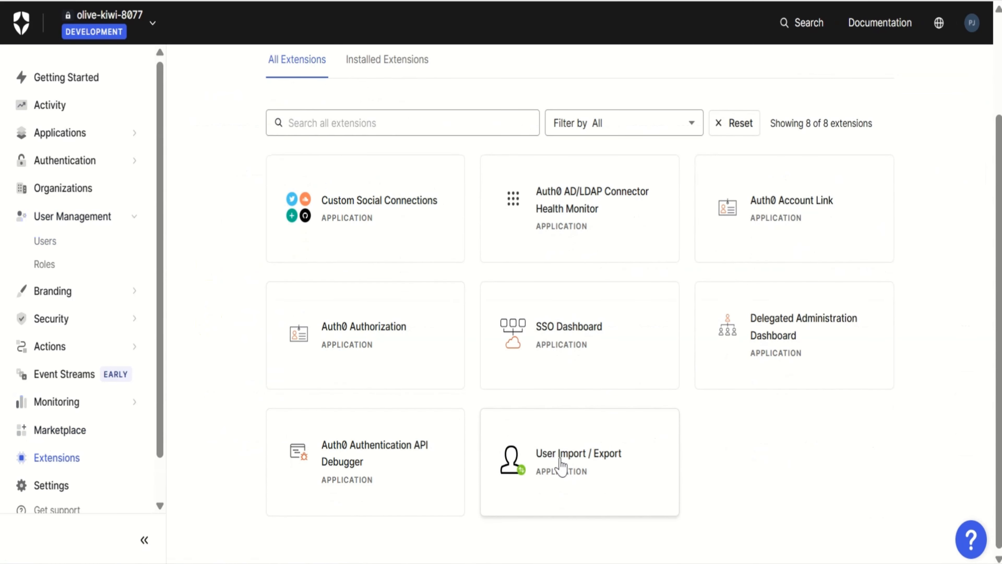
pyautogui.click(561, 467)
pyautogui.click(706, 410)
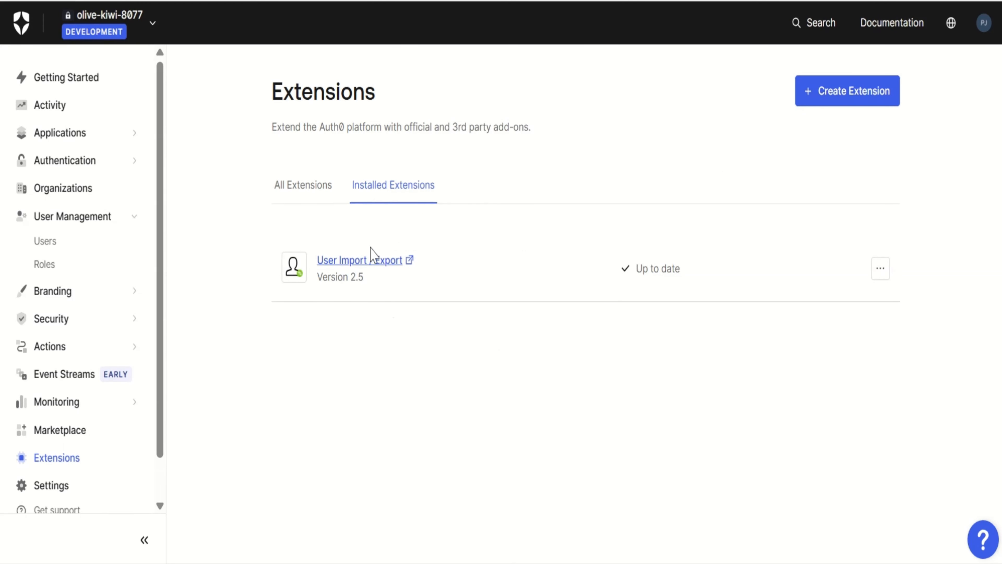
pyautogui.click(369, 265)
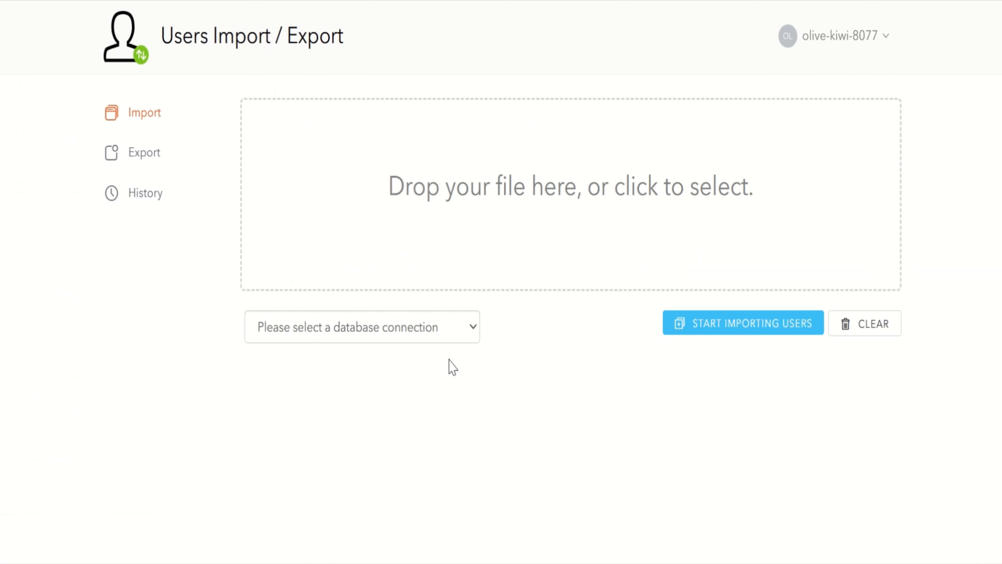
# Import the users from bulk-import-users.json into the "custom-database" connection
pyautogui.click(401, 332)
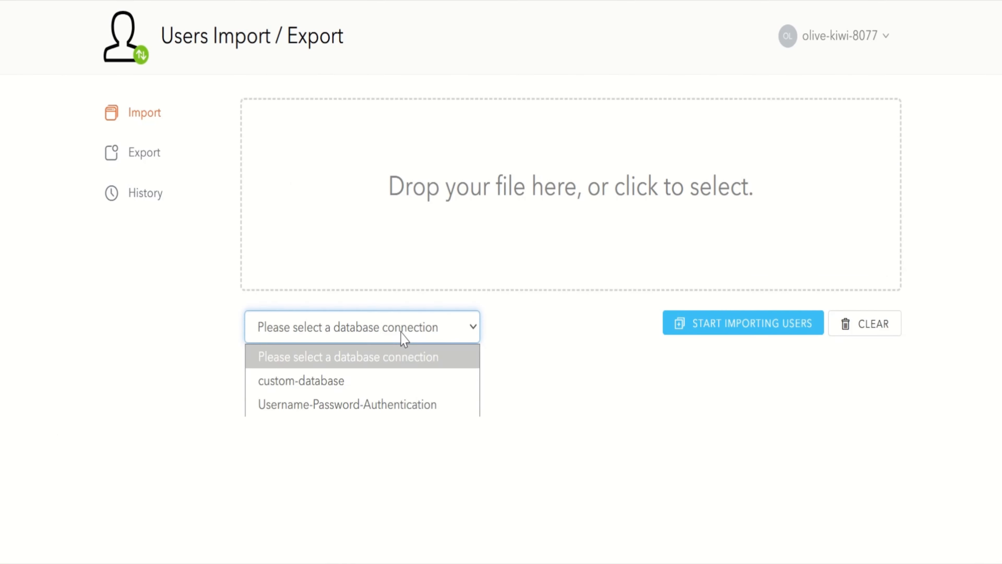
pyautogui.click(365, 381)
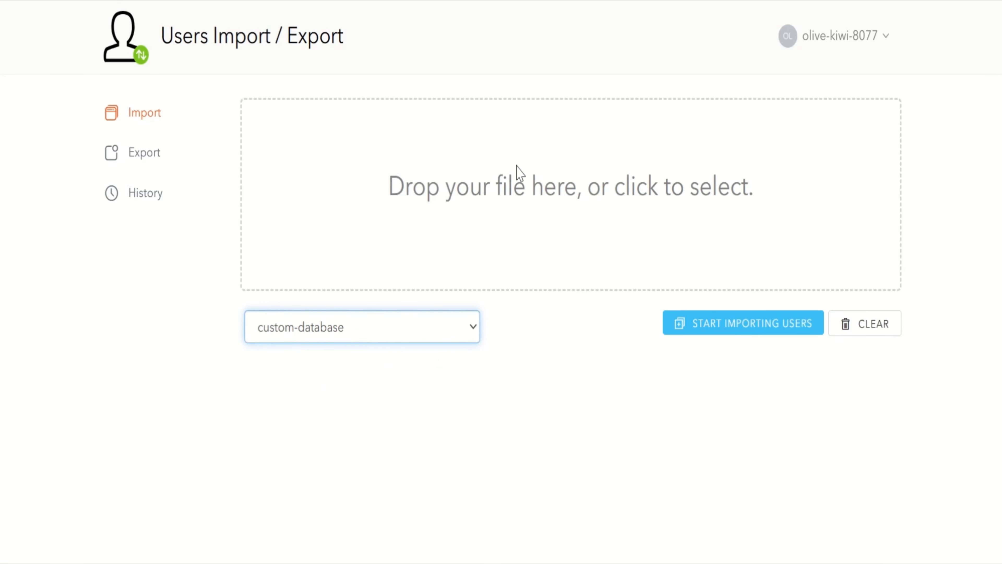
pyautogui.click(512, 203)
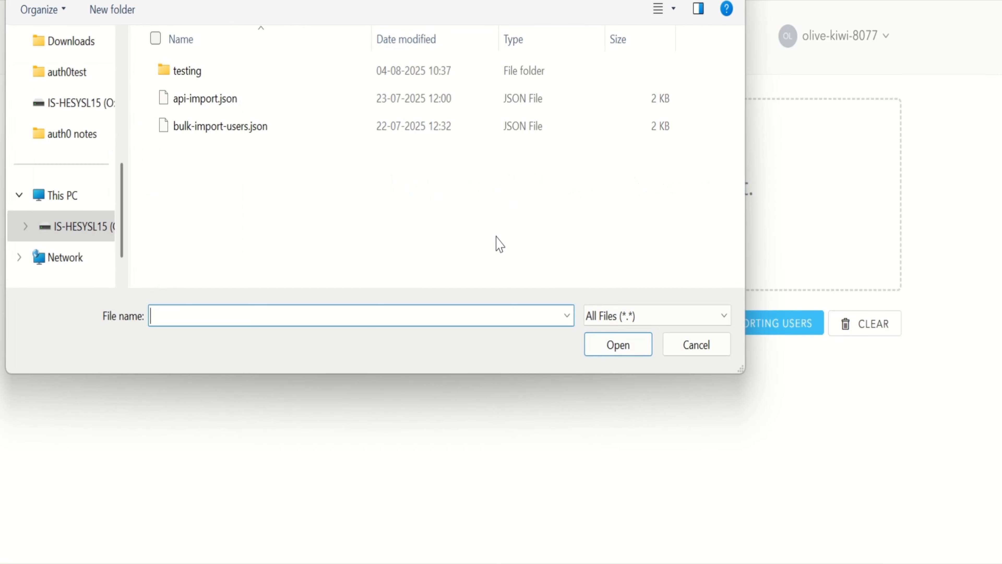
pyautogui.click(234, 126)
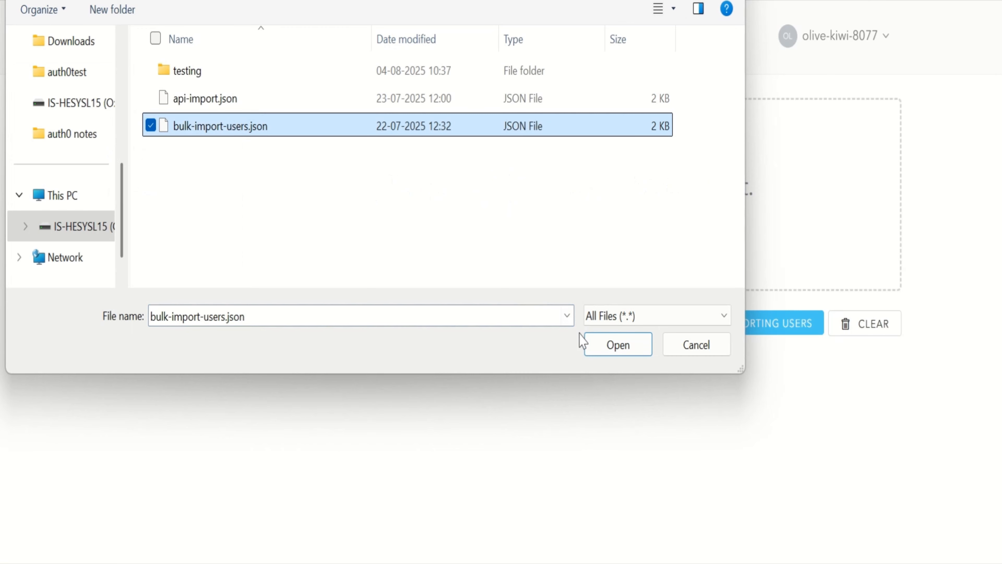
pyautogui.click(618, 344)
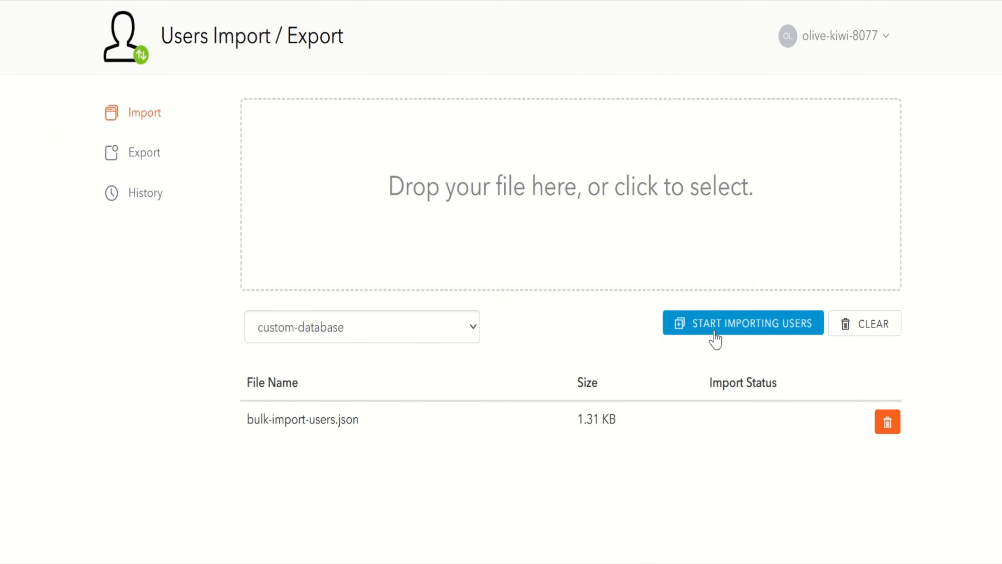
pyautogui.click(715, 337)
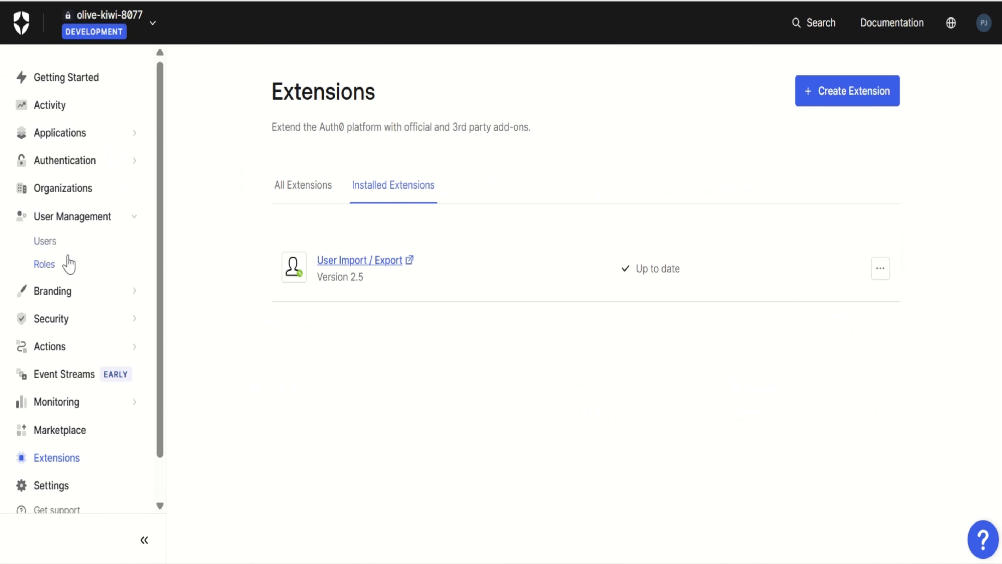
# Return to the Auth0 user list and filter it by the connection "custom-database" to check for the imported users
pyautogui.click(45, 241)
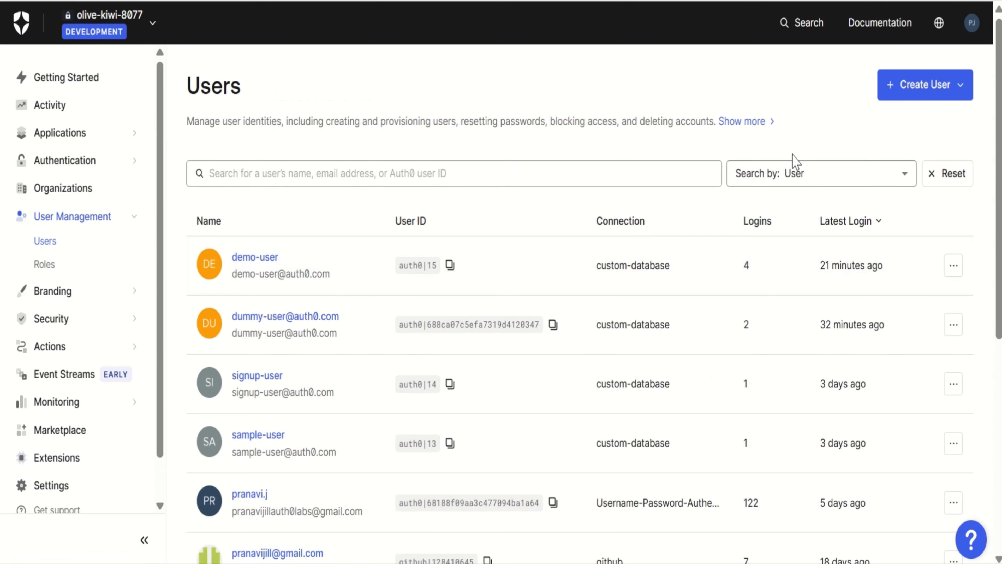
pyautogui.click(808, 176)
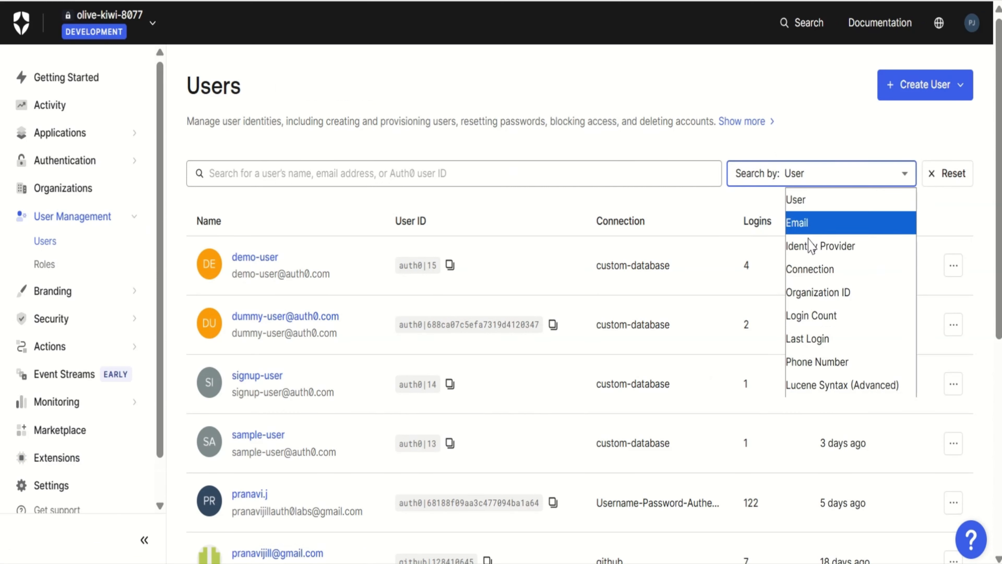
pyautogui.click(805, 269)
pyautogui.write('custom-database')
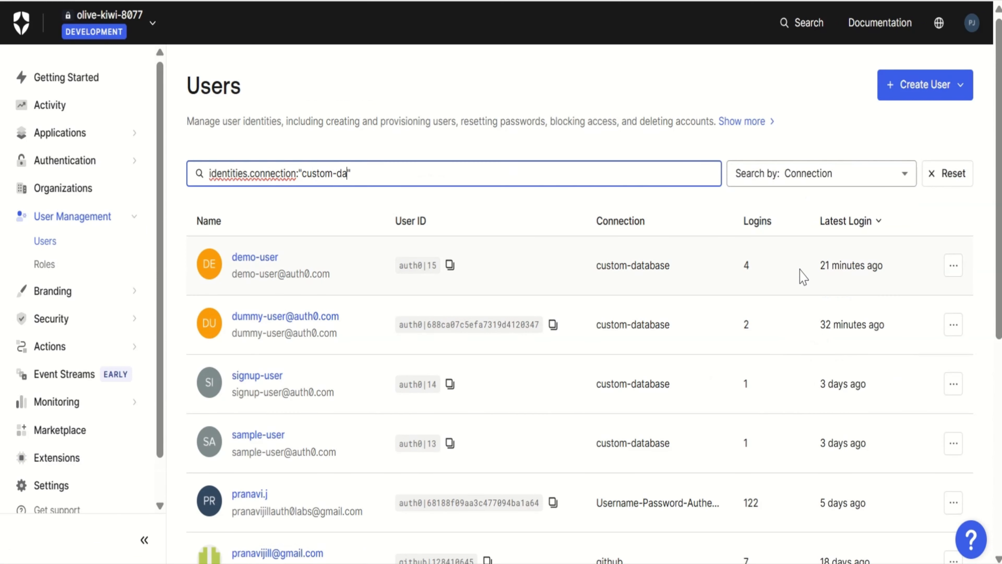
pyautogui.press('Return')
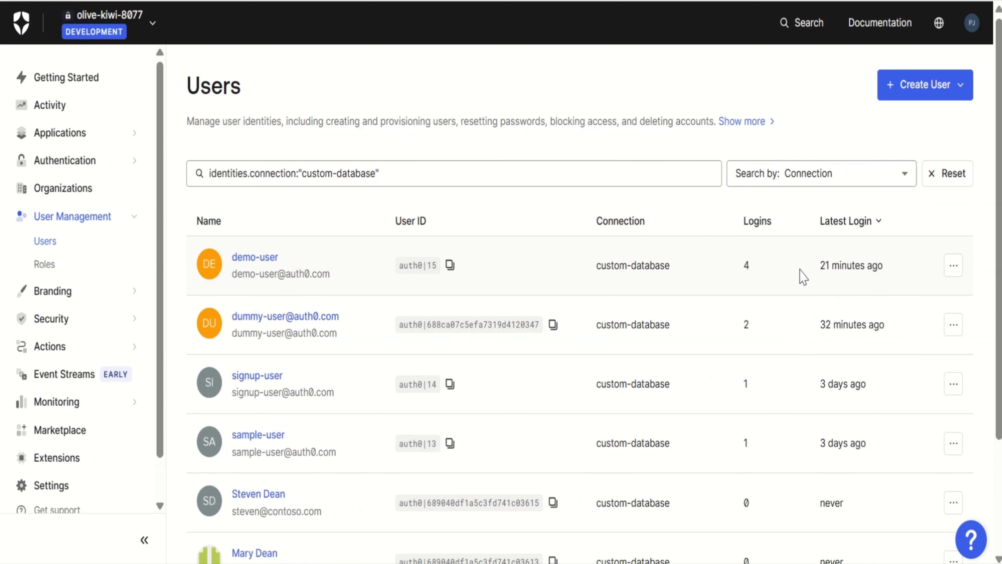
pyautogui.scroll(-4, 617, 273)
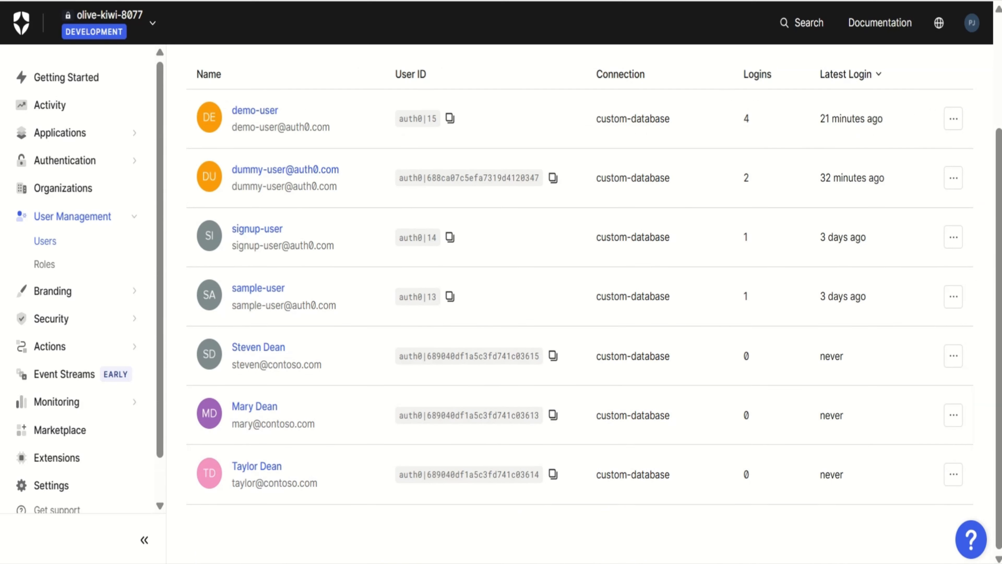
# Switch to the text editor and examine the user entries and password hash algorithms in the bulk import JSON file
pyautogui.click(680, 563)
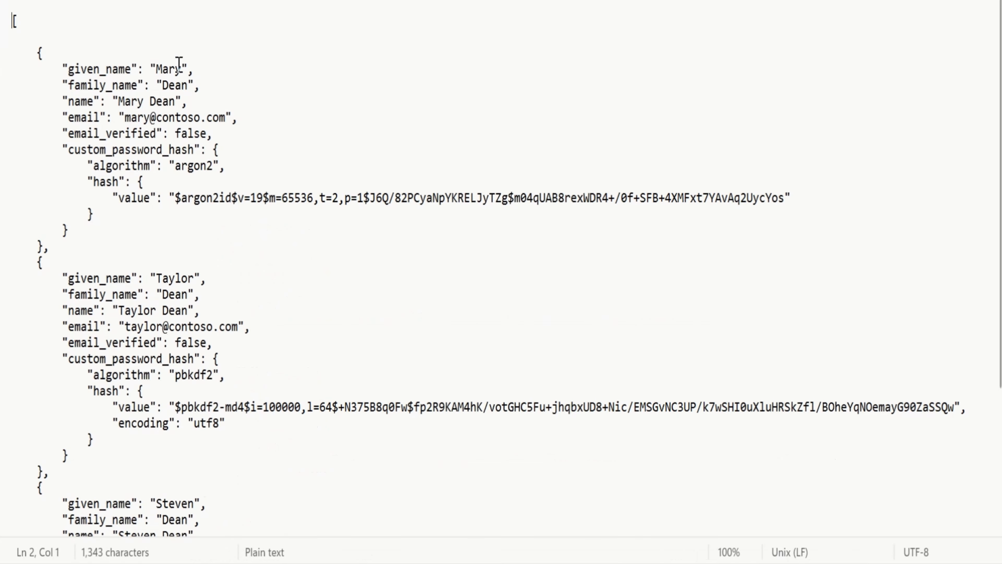
pyautogui.scroll(-3, 229, 305)
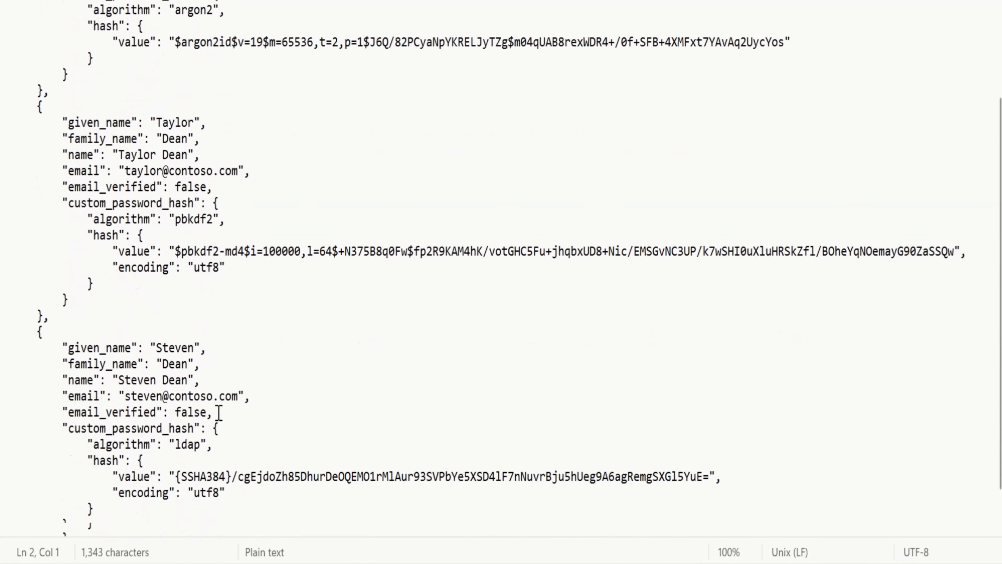
# Finish reading the import file, switch to Auth0 Docs and review the bulk user import JSON schema and supported user properties
pyautogui.scroll(-1, 219, 412)
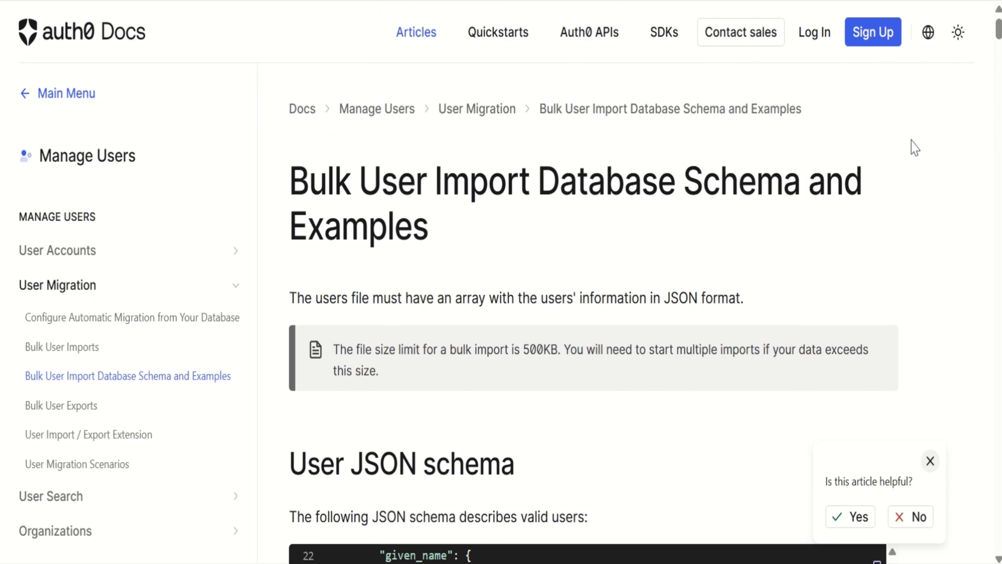
pyautogui.scroll(-20, 941, 377)
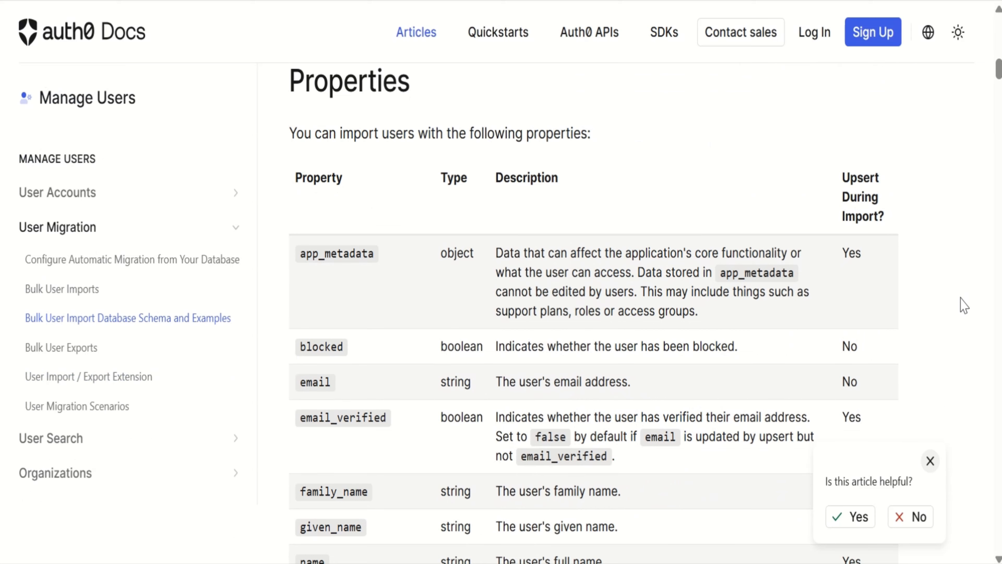
pyautogui.scroll(-5, 963, 307)
pyautogui.scroll(-8, 962, 307)
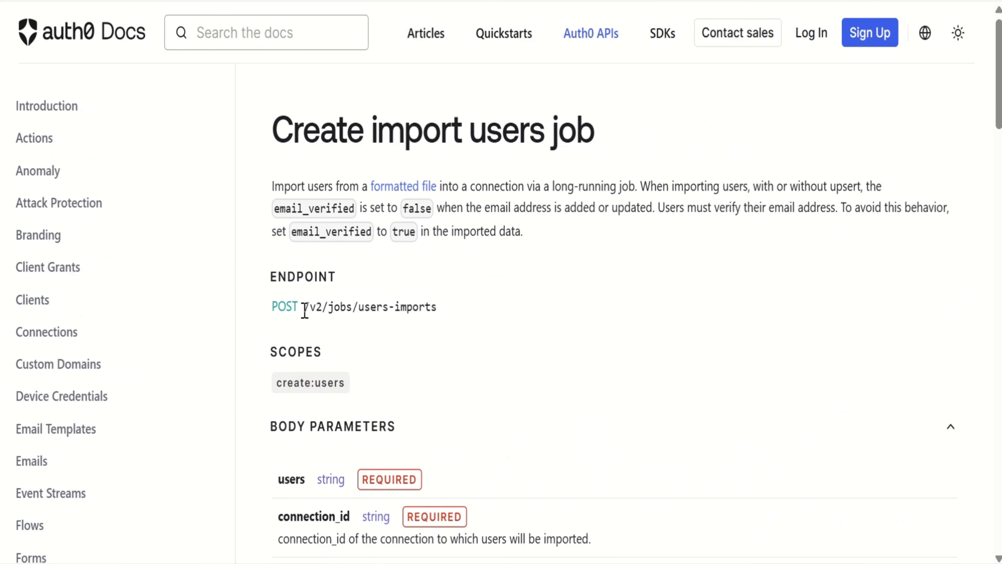
# Open the "Create import users job" API reference and examine its endpoint path, body parameters and response messages
pyautogui.moveTo(304, 308); pyautogui.dragTo(448, 302)
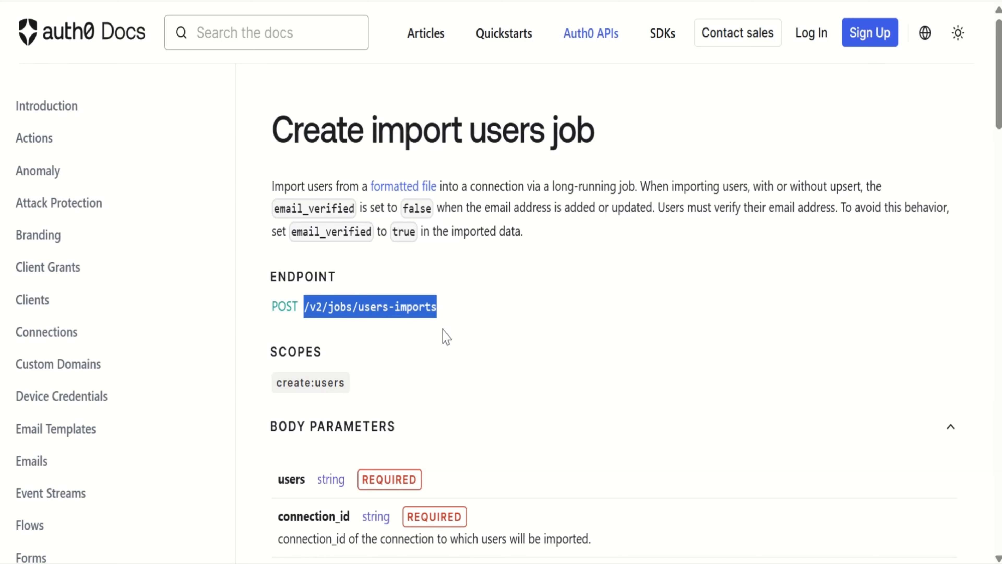
pyautogui.click(446, 336)
pyautogui.scroll(-4, 442, 335)
pyautogui.scroll(-1, 454, 347)
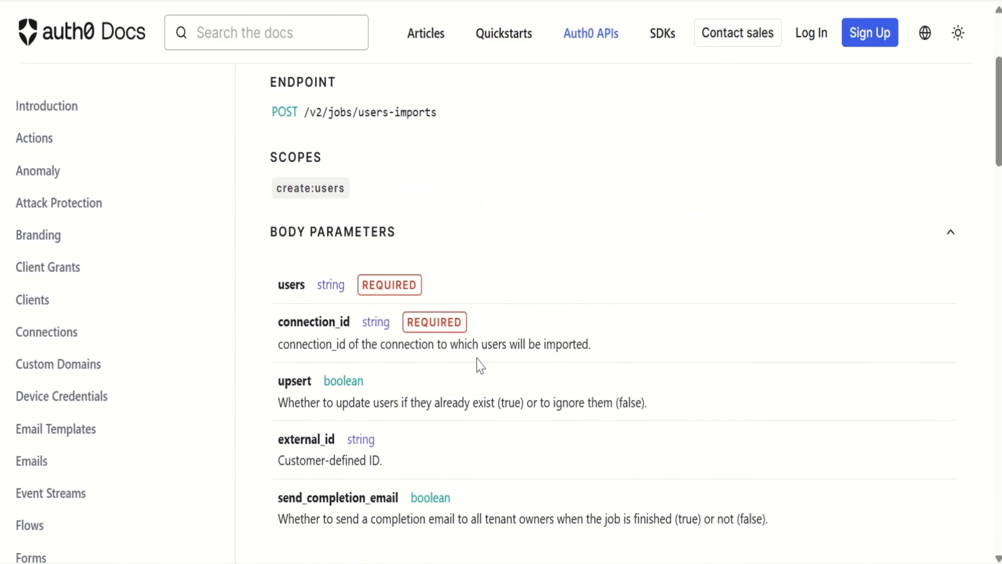
pyautogui.scroll(-7, 479, 365)
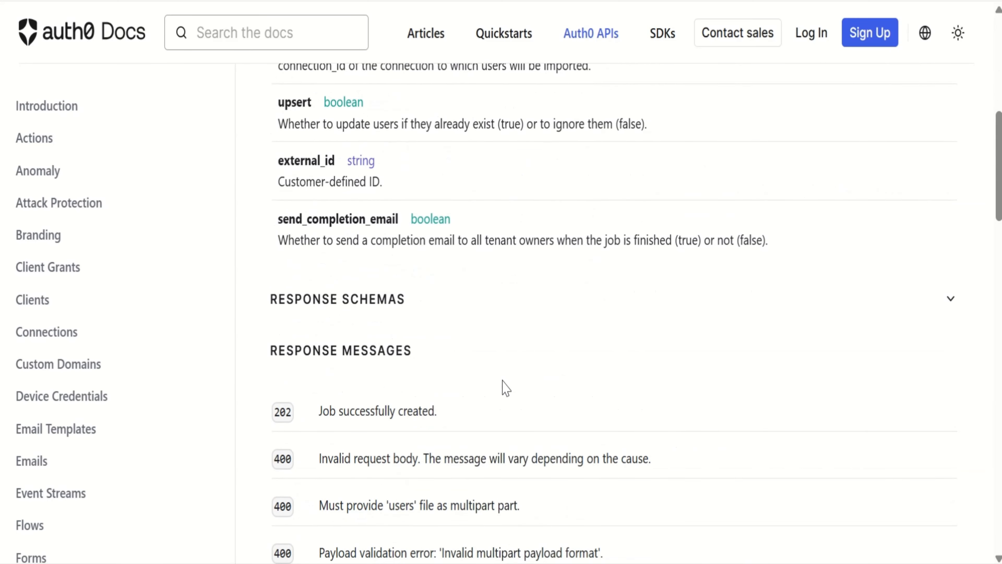
pyautogui.scroll(-4, 505, 389)
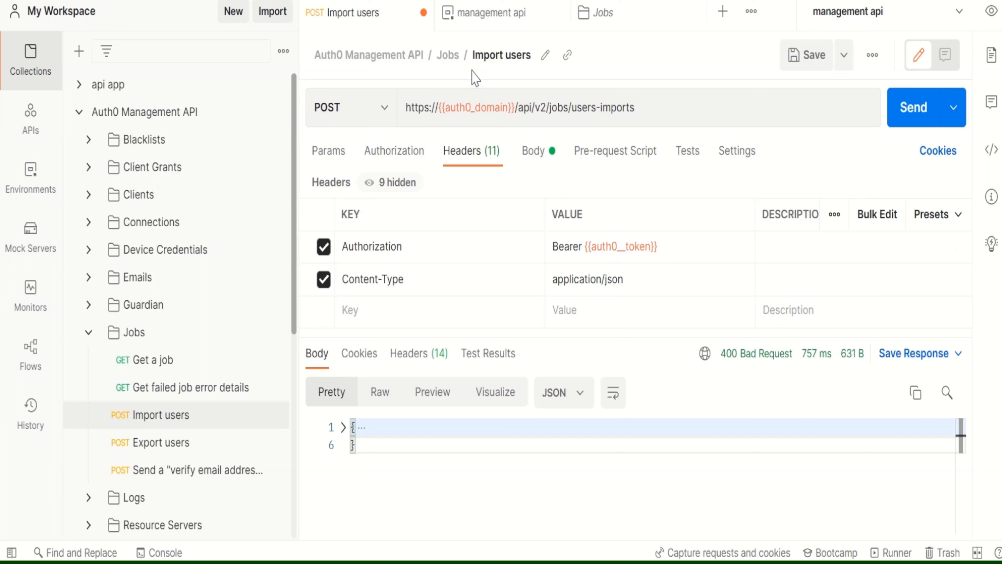
# Switch to Postman and send the Import users request with form-data, keeping the users key as a File holding api-import.json
pyautogui.click(541, 158)
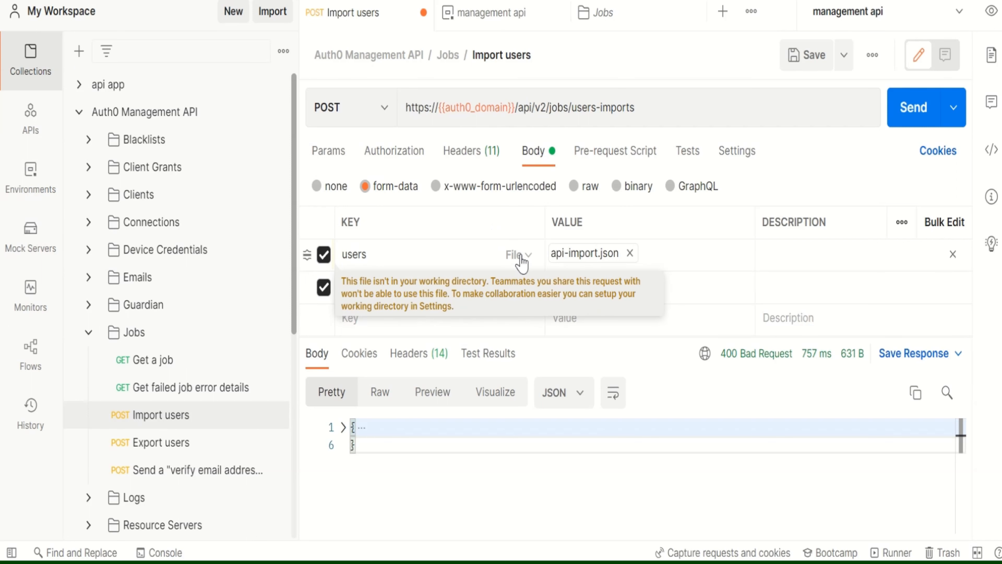
pyautogui.click(518, 255)
pyautogui.click(517, 323)
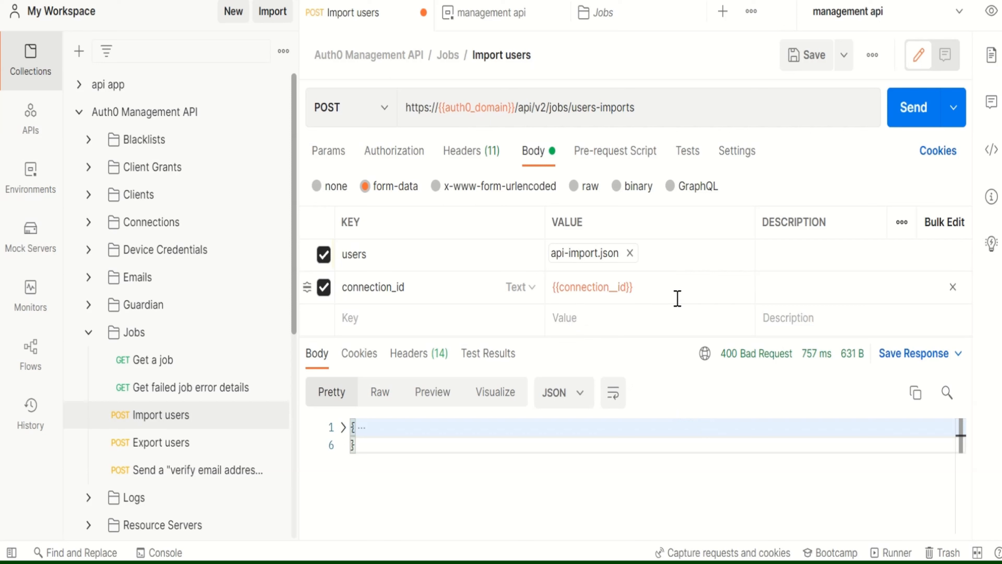
pyautogui.click(914, 121)
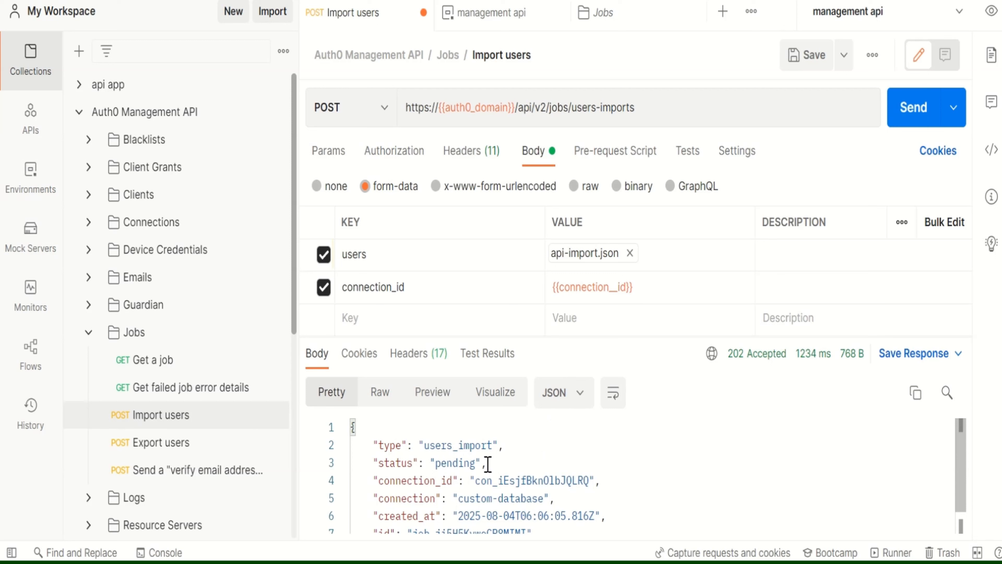
# Review the import job's response body and switch to Notepad to examine the user entries in api-import.json
pyautogui.scroll(-2, 488, 465)
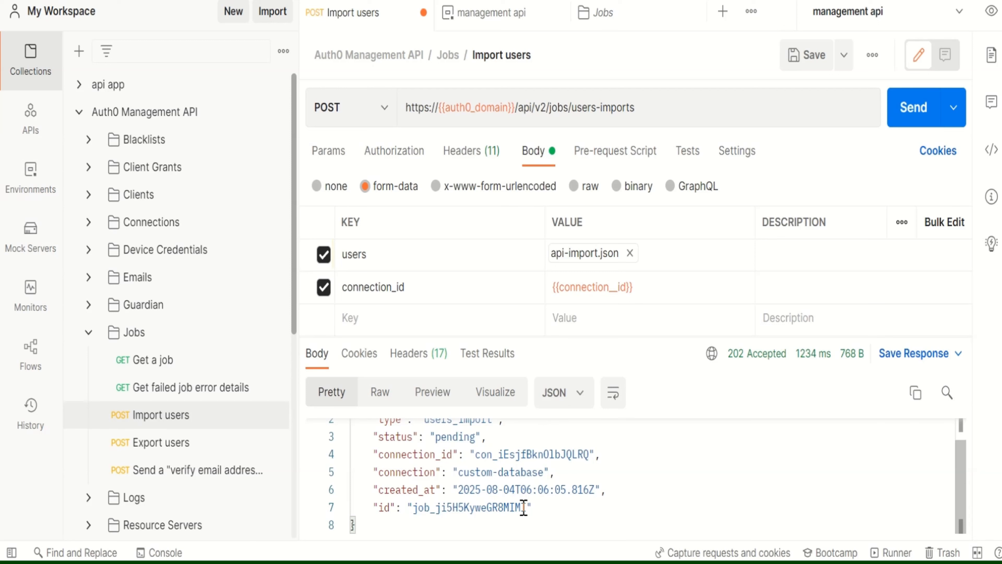
pyautogui.moveTo(649, 562)
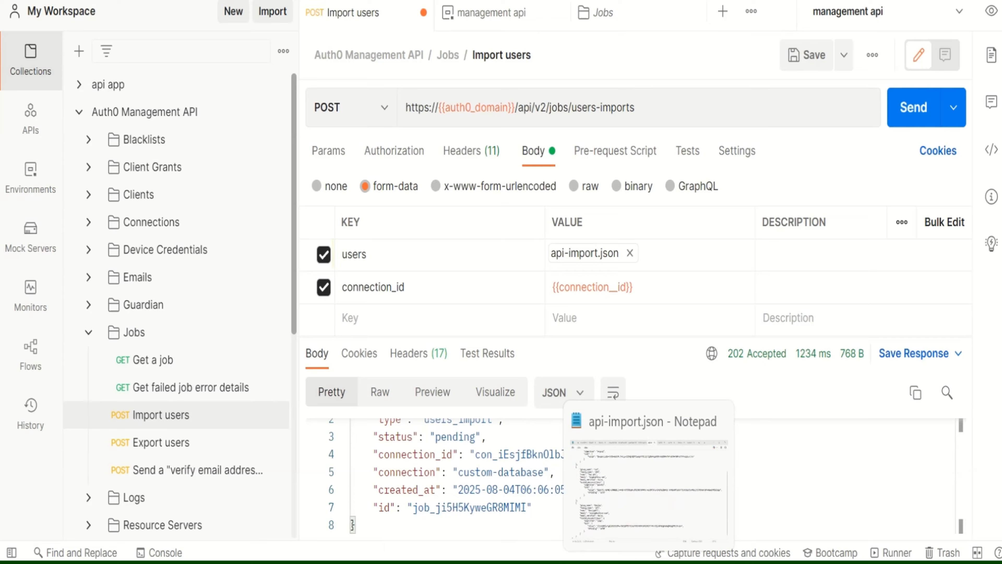
pyautogui.click(656, 474)
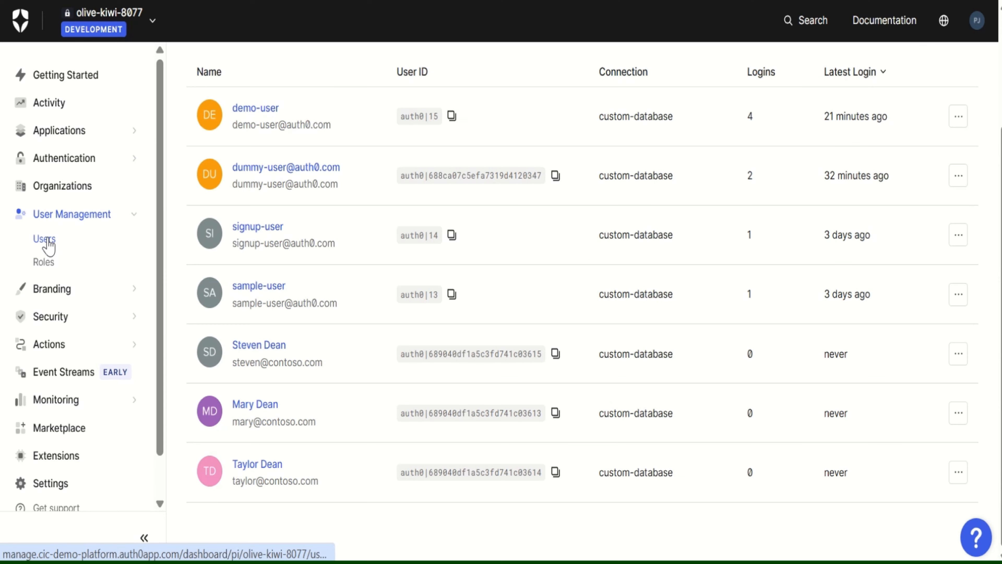
# Switch to the Auth0 dashboard's user list and filter it by the connection "custom-database" to check for the API-imported users
pyautogui.click(48, 240)
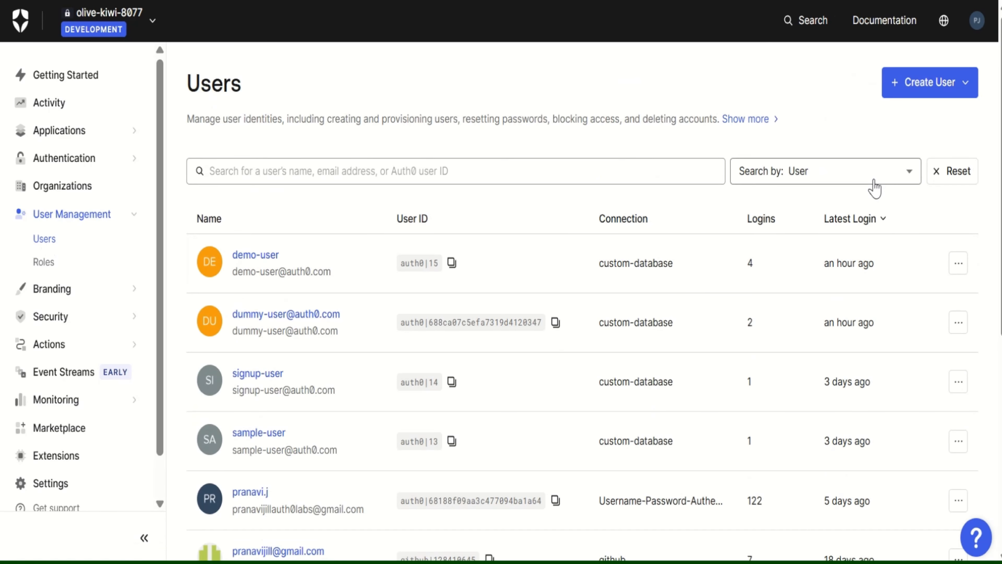
pyautogui.click(872, 178)
pyautogui.click(839, 268)
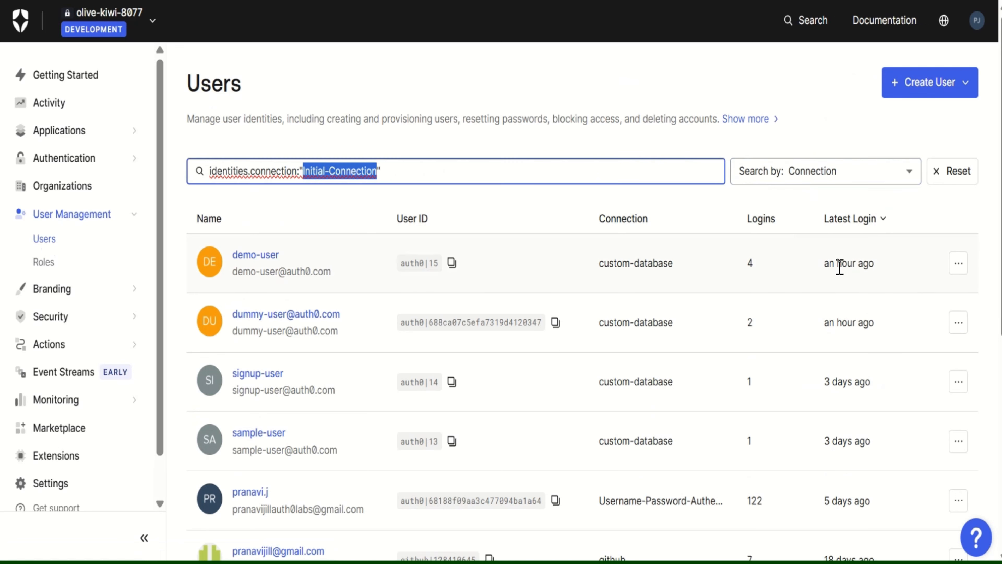
pyautogui.write('custom-database')
pyautogui.press('Return')
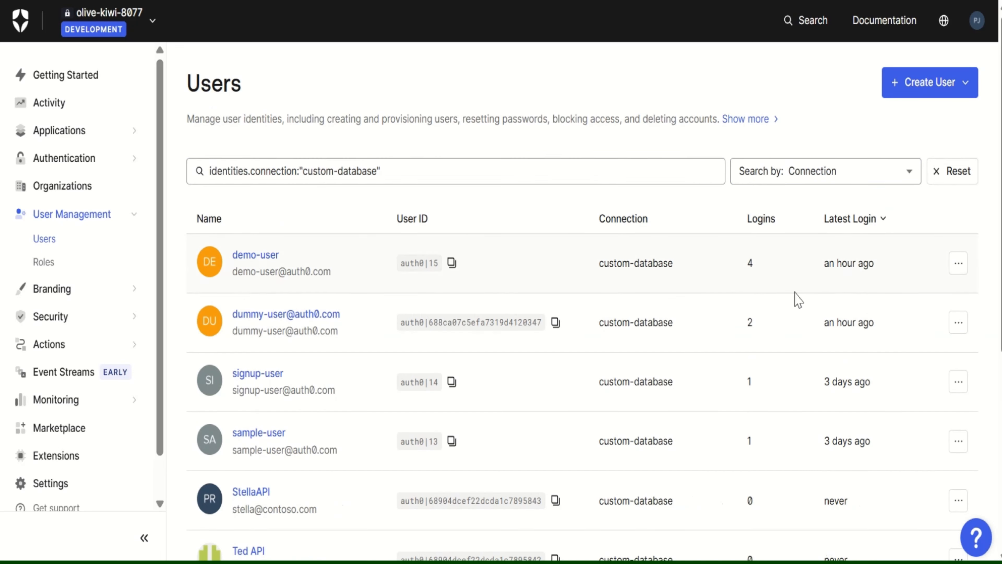
pyautogui.scroll(-7, 694, 347)
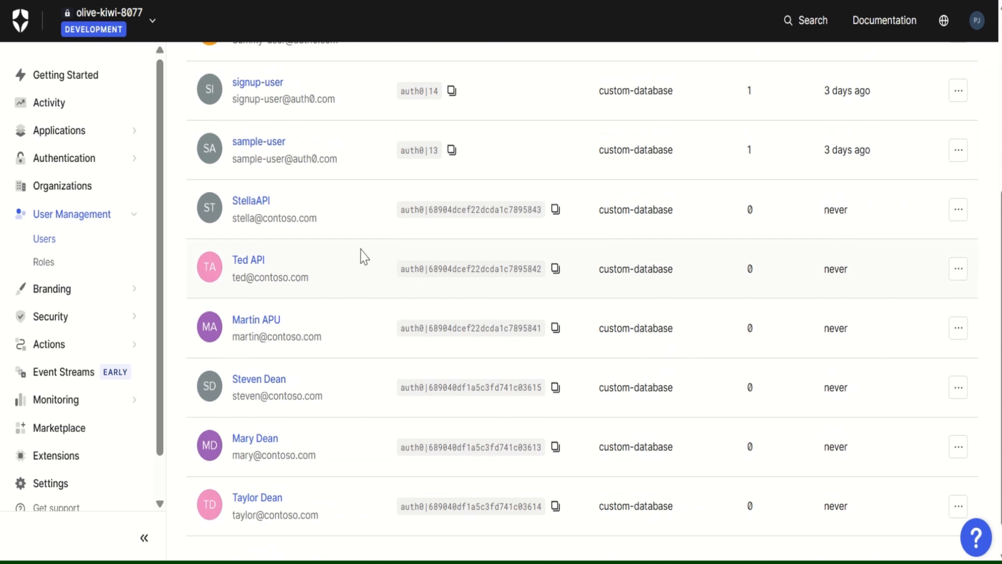